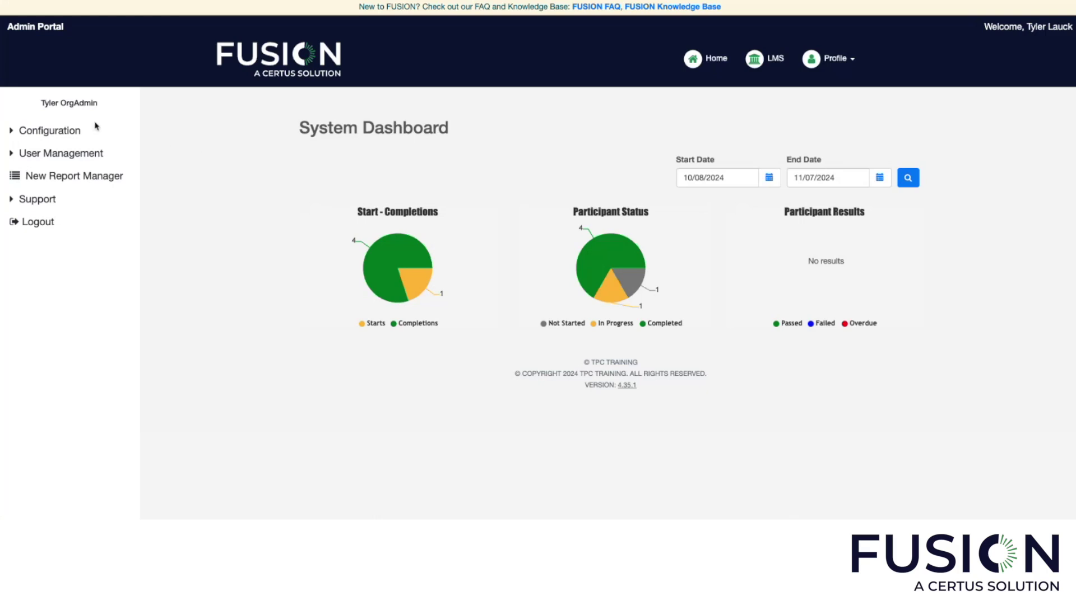
Step: Open the user list in user management and start a blank form for a new user
{"action": "left_click", "coordinate": [73, 155]}
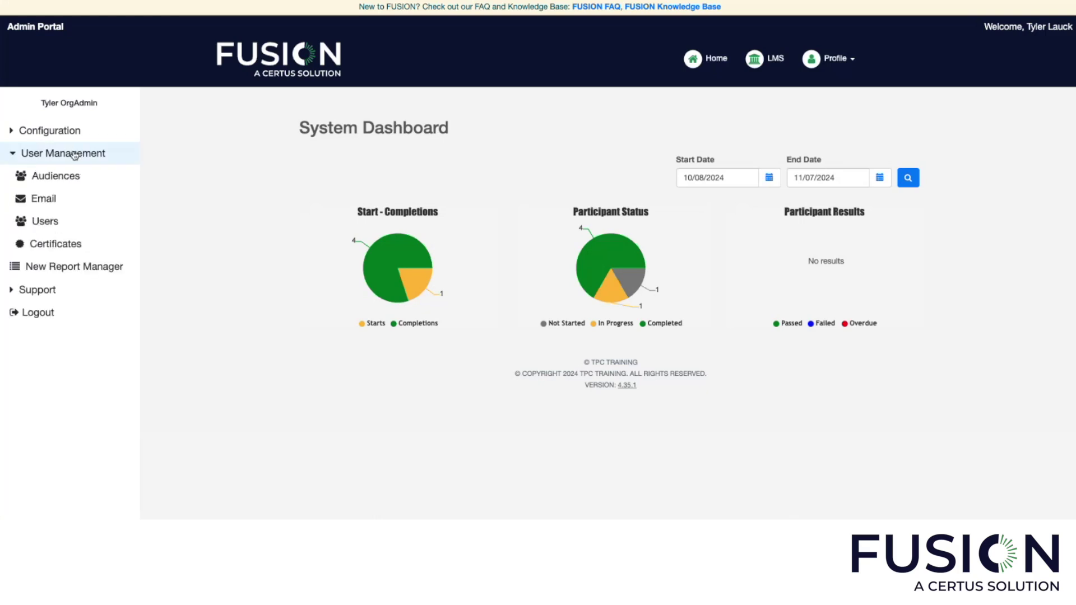
{"action": "left_click", "coordinate": [52, 221]}
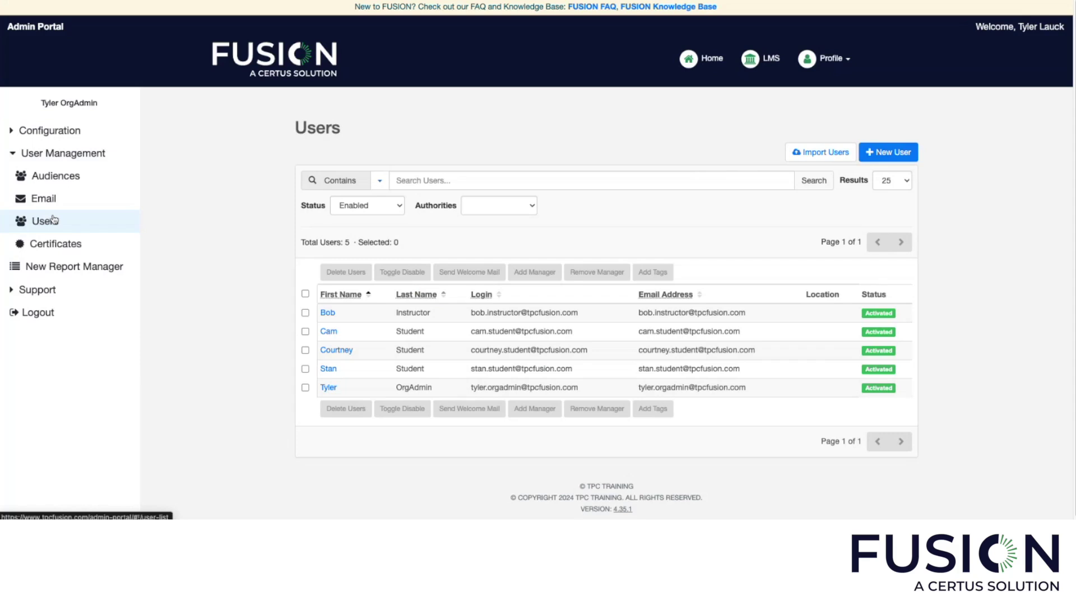
{"action": "left_click", "coordinate": [53, 220]}
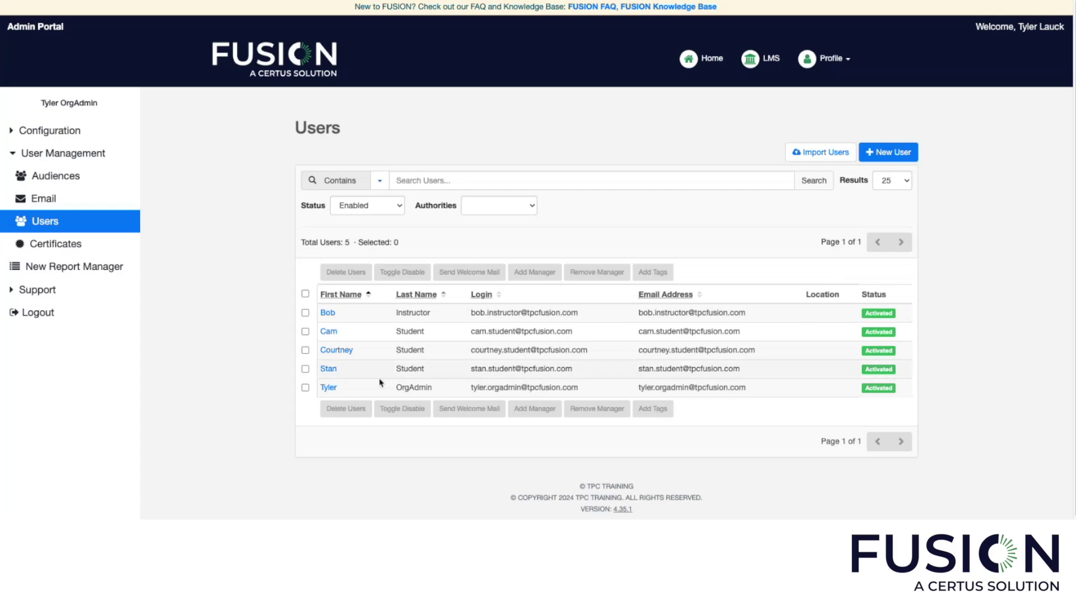
{"action": "left_click", "coordinate": [895, 152]}
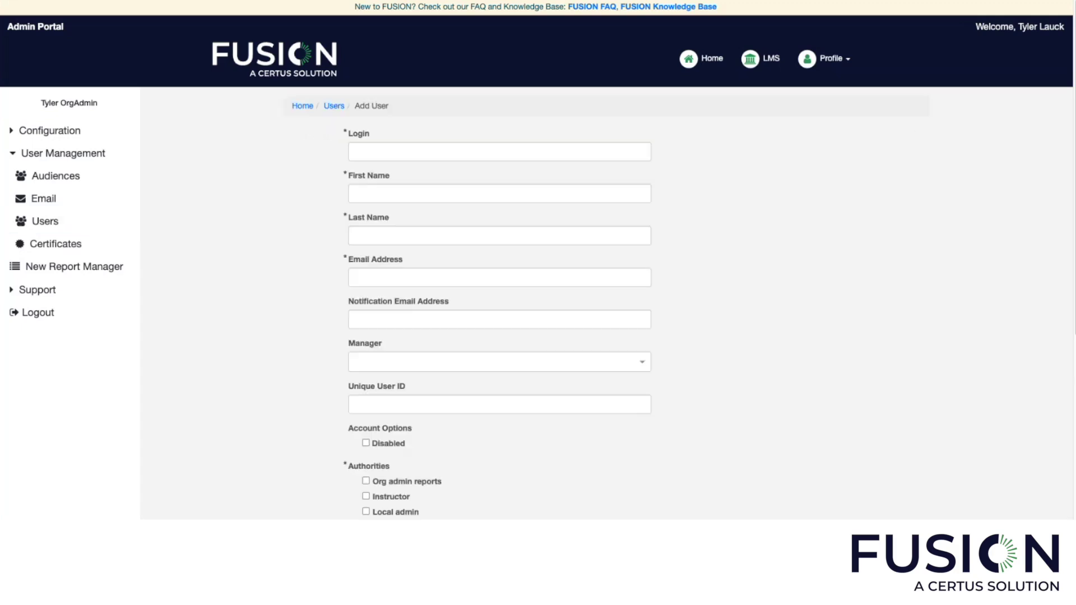
Step: Enter the new instructor's login, first name, last name, email address and notification email address
{"action": "left_click", "coordinate": [408, 150]}
{"action": "key", "text": "ctrl+v"}
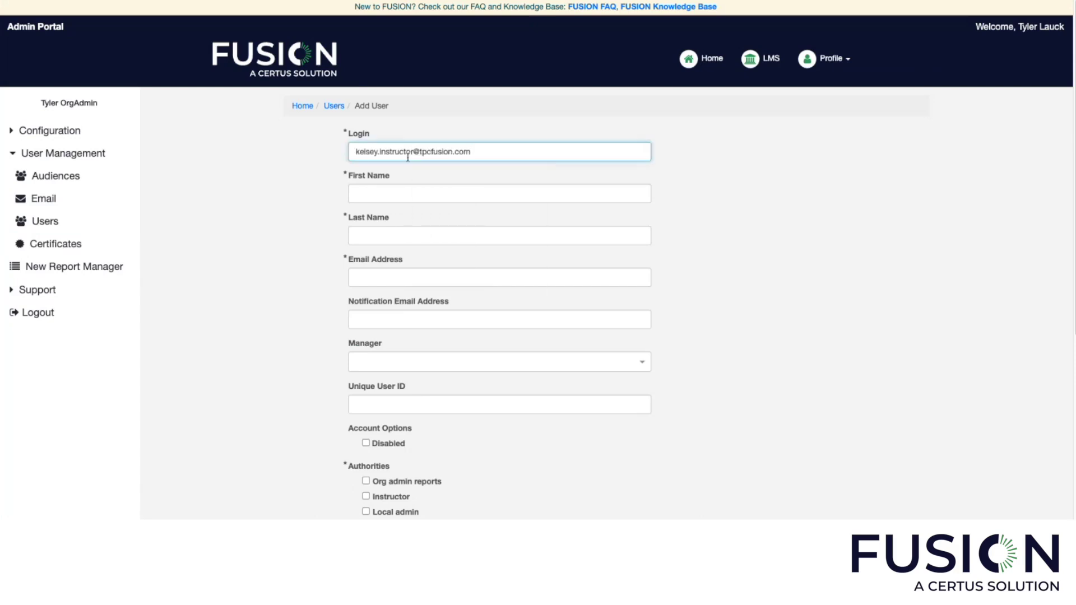
{"action": "left_click", "coordinate": [422, 197]}
{"action": "type", "text": "Kelsey"}
{"action": "key", "text": "Tab"}
{"action": "type", "text": "Instructor"}
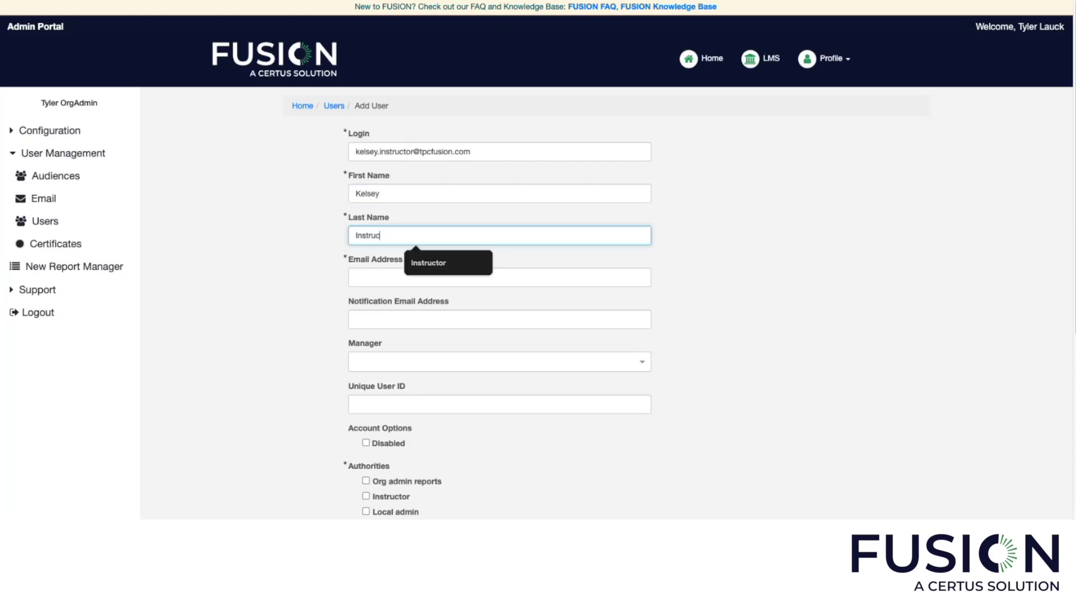
{"action": "left_click", "coordinate": [375, 277]}
{"action": "key", "text": "ctrl+v"}
{"action": "left_click", "coordinate": [370, 325]}
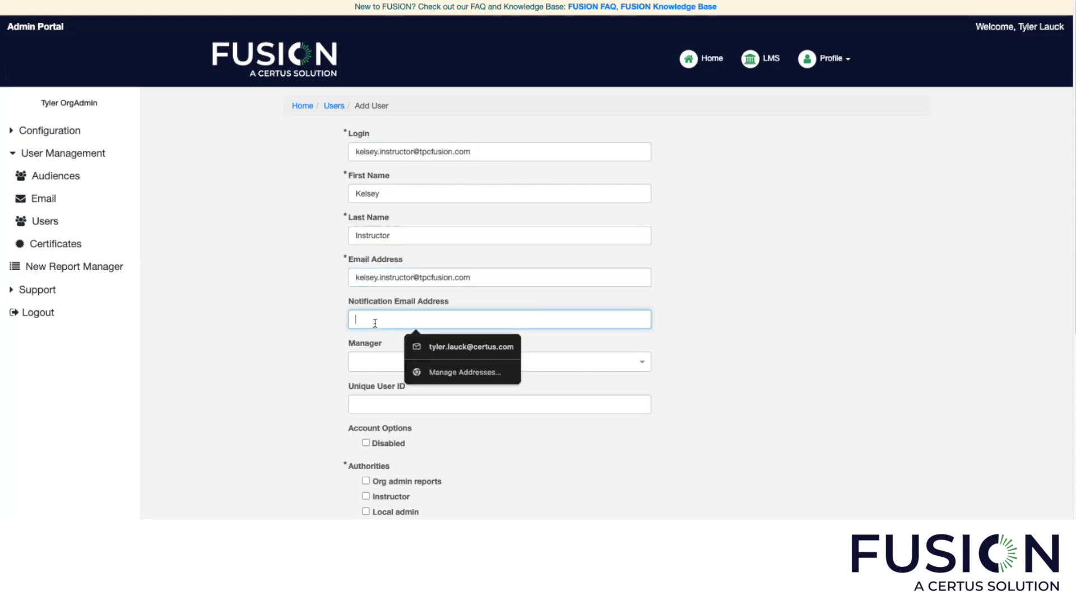
{"action": "key", "text": "ctrl+v"}
{"action": "left_click", "coordinate": [291, 335]}
Step: Save the new user with the Instructor authority and a welcome email enabled, and return to the user list
{"action": "scroll", "coordinate": [297, 333], "scroll_direction": "down", "scroll_amount": 5}
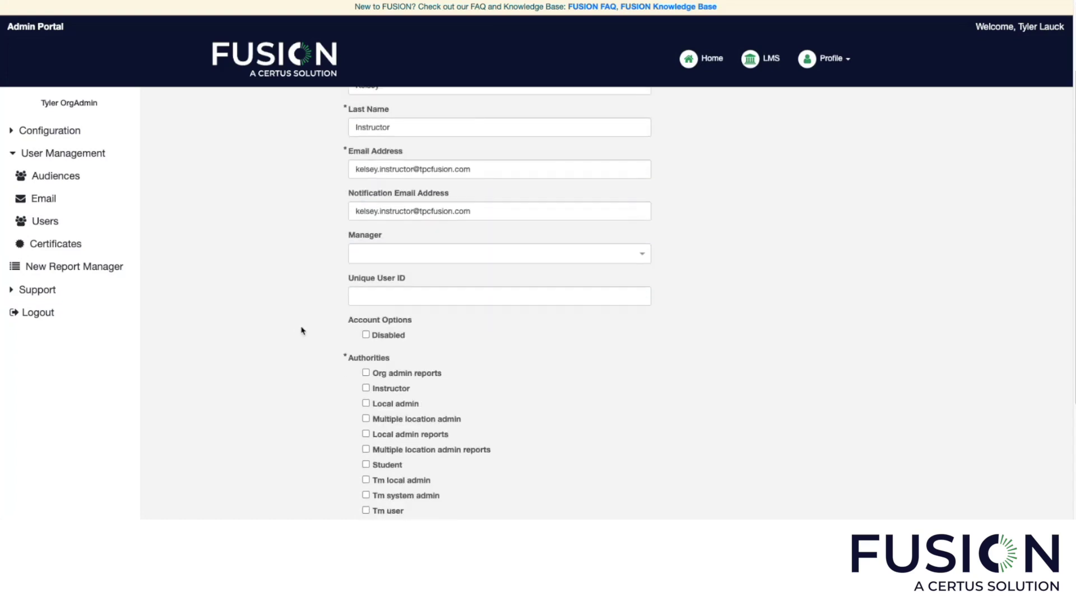
{"action": "scroll", "coordinate": [305, 330], "scroll_direction": "down", "scroll_amount": 2}
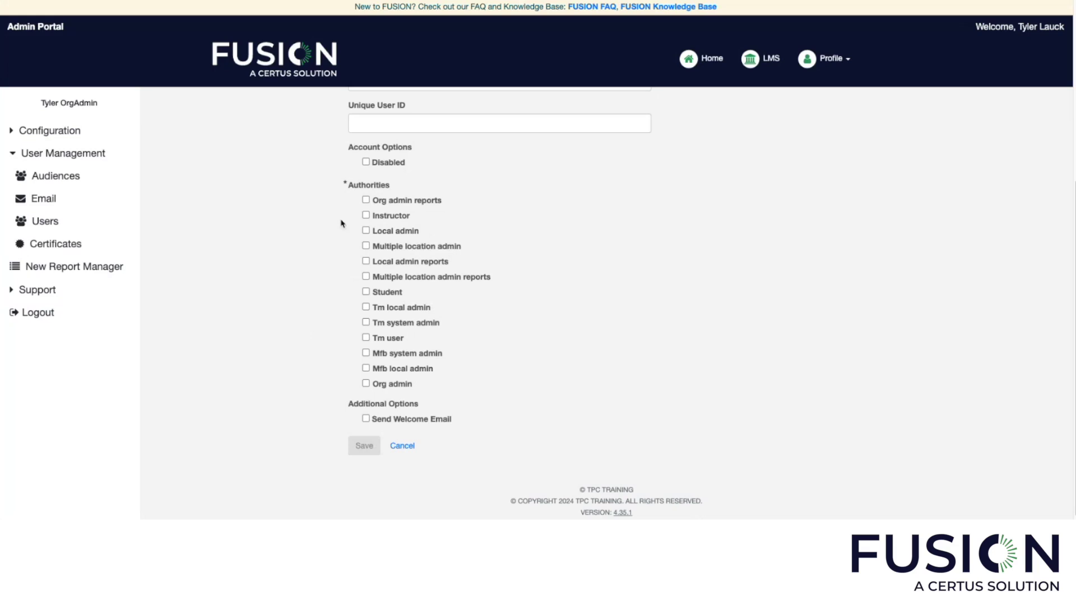
{"action": "left_click", "coordinate": [367, 215]}
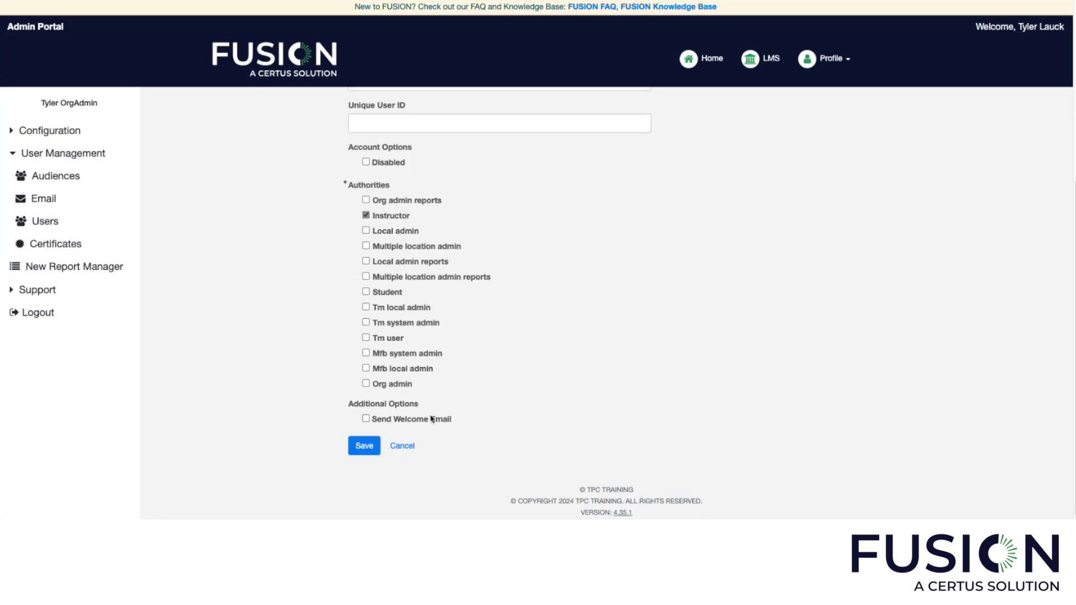
{"action": "left_click", "coordinate": [366, 419]}
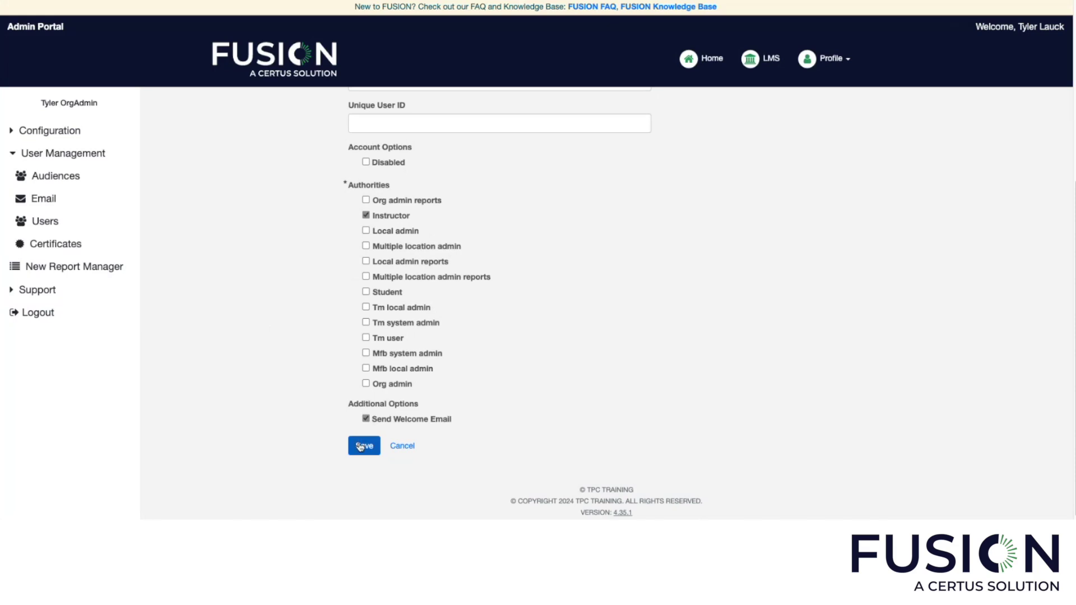
{"action": "left_click", "coordinate": [361, 447]}
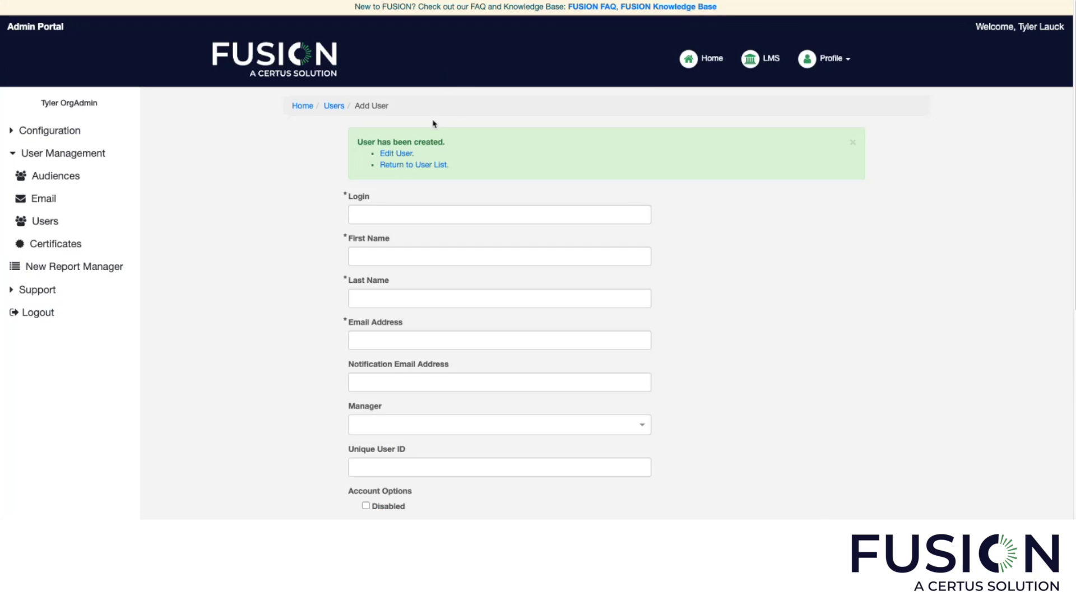
{"action": "left_click", "coordinate": [408, 166]}
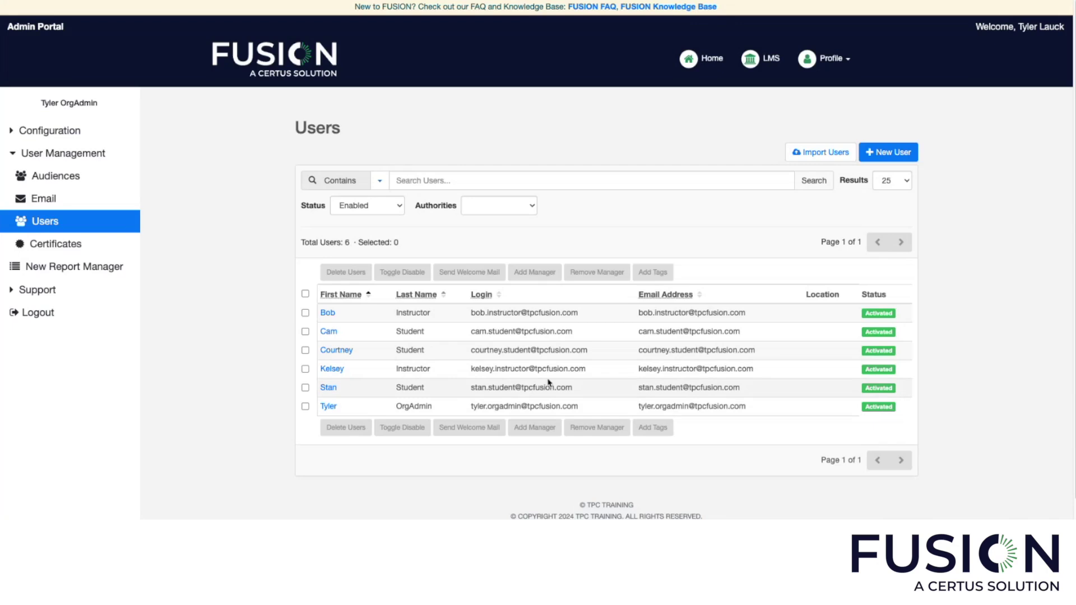
Step: Start another new user and enter the student's login, first name, last name, email address and notification email address
{"action": "left_click", "coordinate": [899, 151]}
{"action": "left_click", "coordinate": [418, 150]}
{"action": "left_click", "coordinate": [394, 168]}
{"action": "left_click", "coordinate": [375, 196]}
{"action": "type", "text": "Sean"}
{"action": "key", "text": "Tab"}
{"action": "type", "text": "Student"}
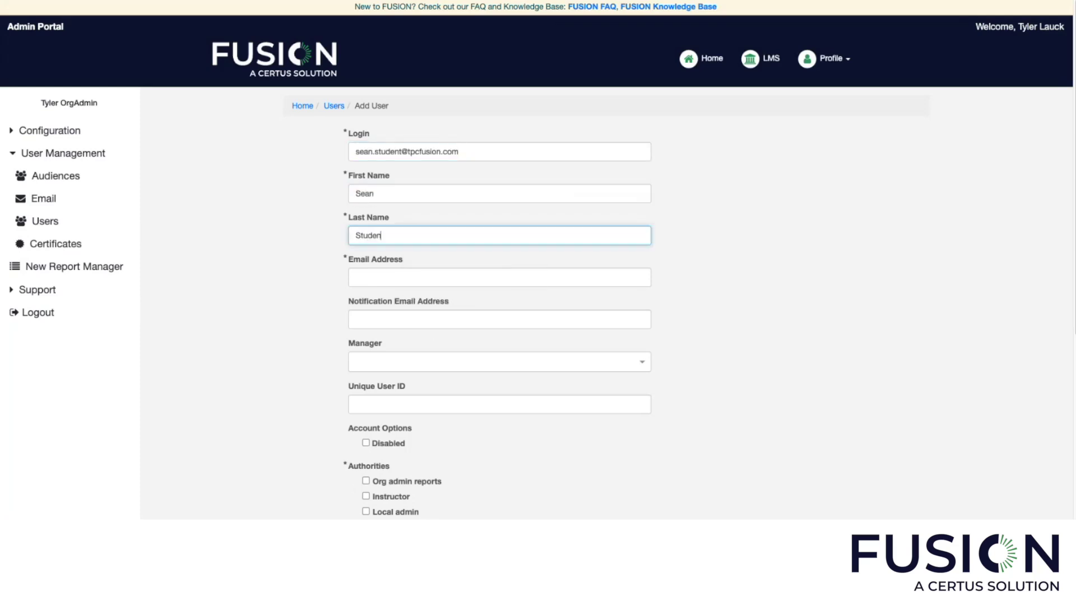
{"action": "left_click", "coordinate": [402, 272]}
{"action": "left_click", "coordinate": [399, 305]}
{"action": "left_click", "coordinate": [397, 314]}
{"action": "key", "text": "Down"}
{"action": "key", "text": "Return"}
Step: Save this user with the Student authority and a welcome email enabled, and return to the user list
{"action": "scroll", "coordinate": [312, 337], "scroll_direction": "down", "scroll_amount": 5}
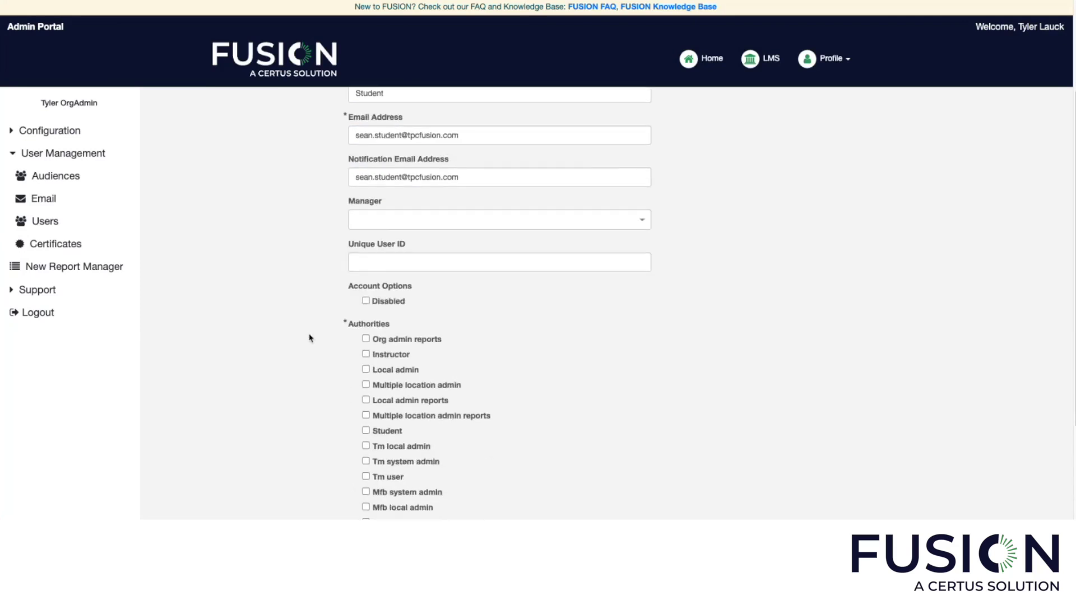
{"action": "left_click", "coordinate": [368, 325]}
{"action": "left_click", "coordinate": [366, 452]}
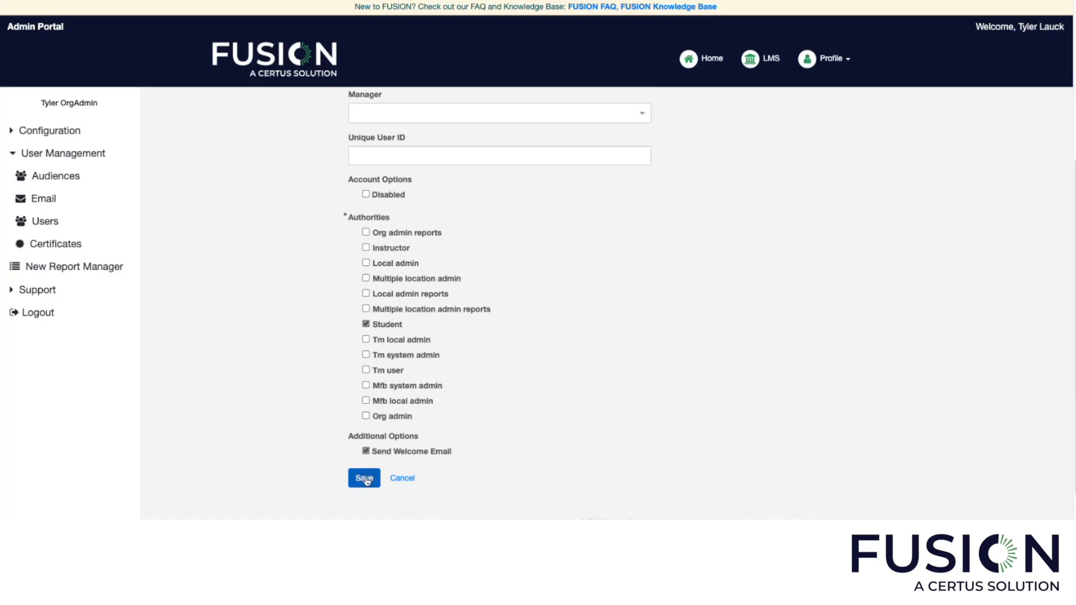
{"action": "left_click", "coordinate": [365, 480]}
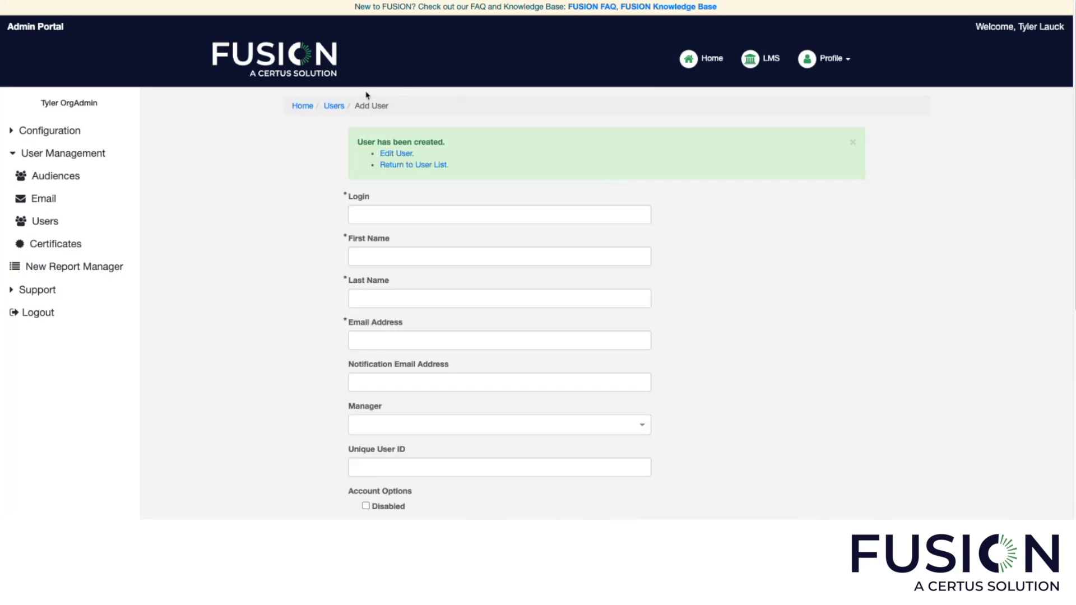
{"action": "left_click", "coordinate": [411, 166]}
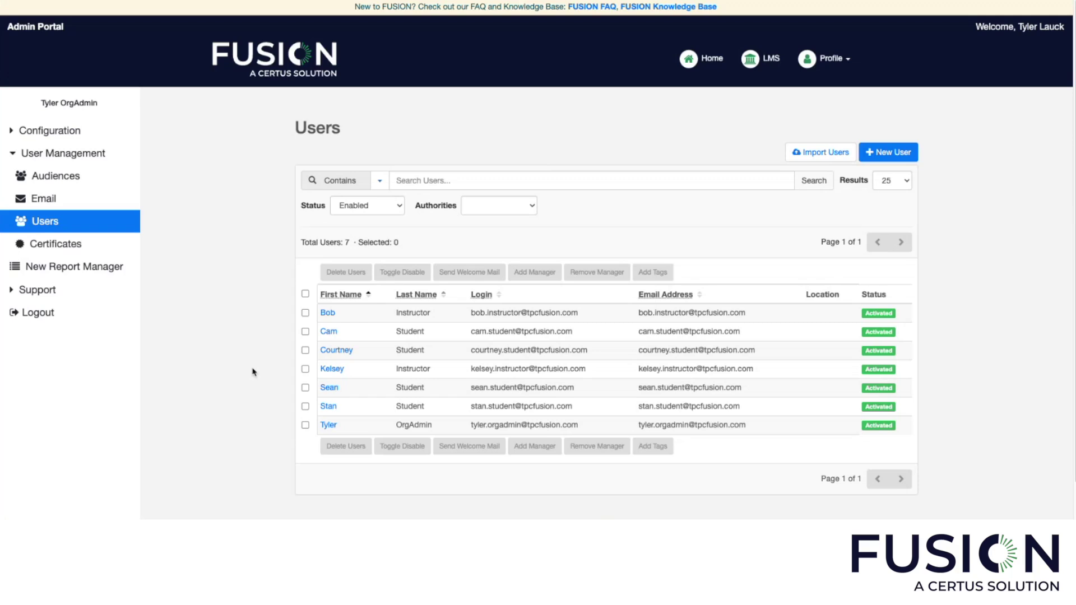
Step: From the newly created student's course enrollments, select 10-Hour OSHA Outreach for General Industry and Crane Safety for enrollment
{"action": "left_click", "coordinate": [329, 388]}
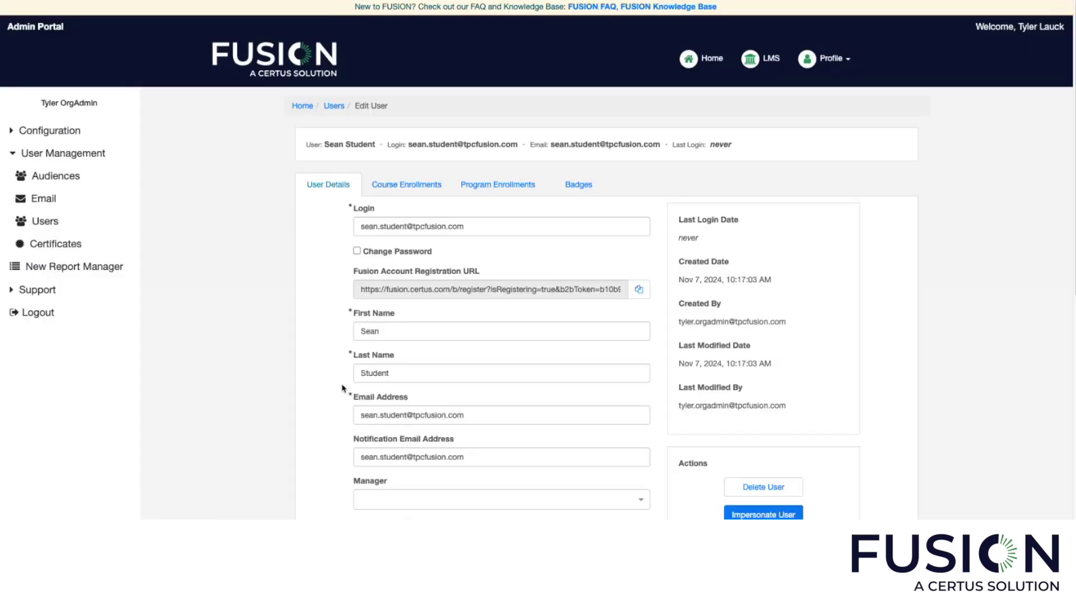
{"action": "left_click", "coordinate": [385, 186]}
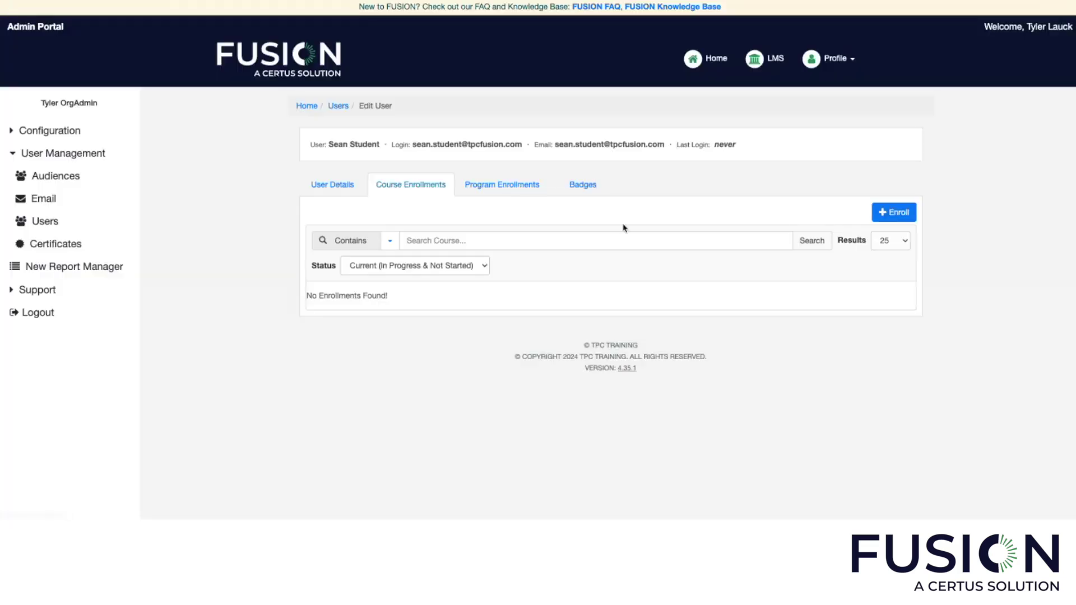
{"action": "left_click", "coordinate": [888, 218]}
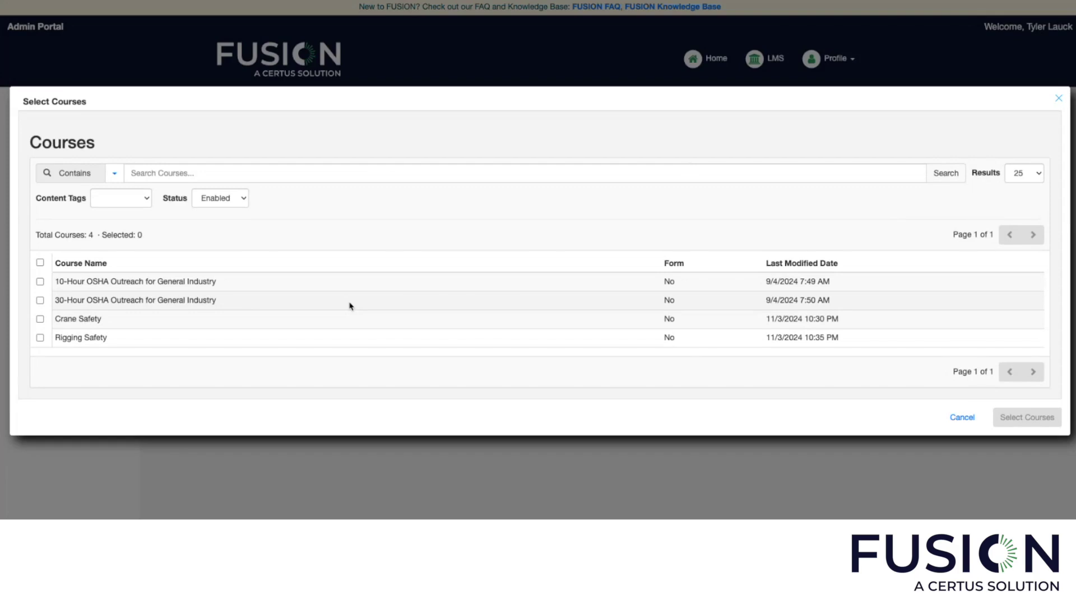
{"action": "left_click", "coordinate": [41, 282]}
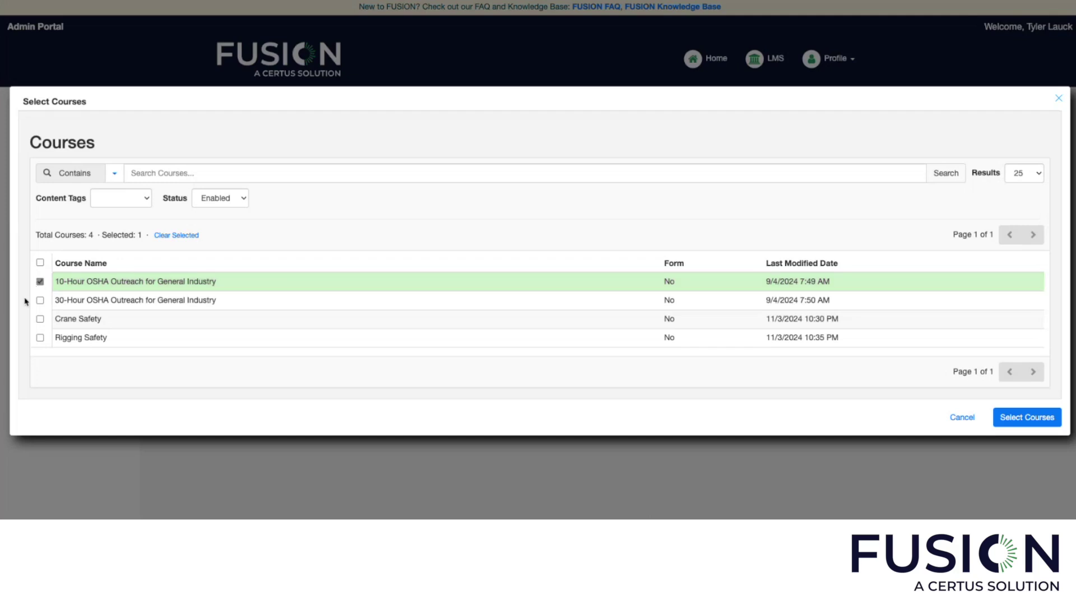
{"action": "left_click", "coordinate": [41, 319]}
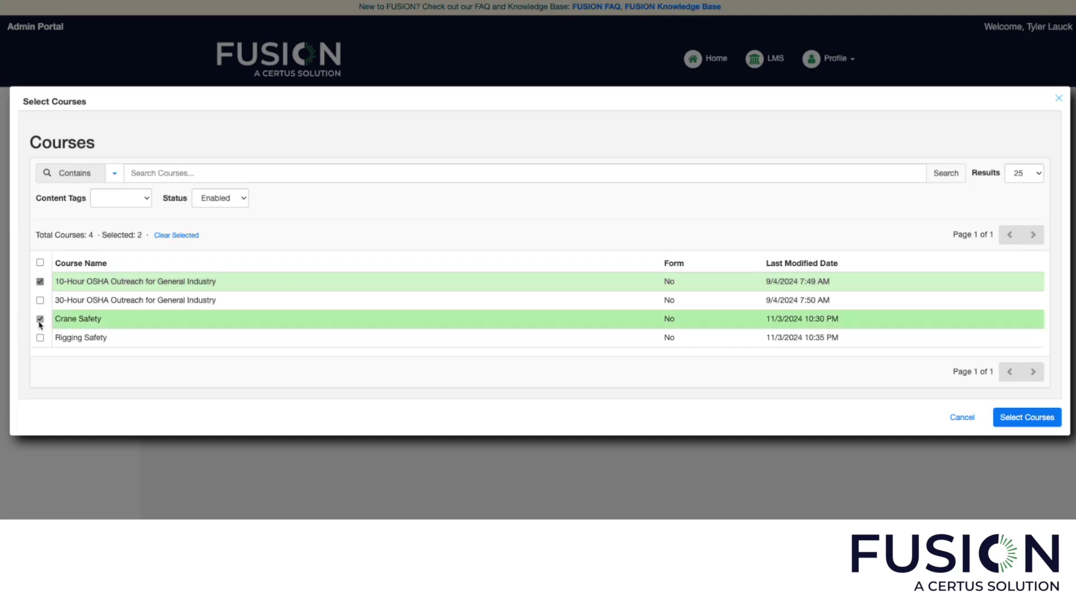
{"action": "left_click", "coordinate": [1033, 419]}
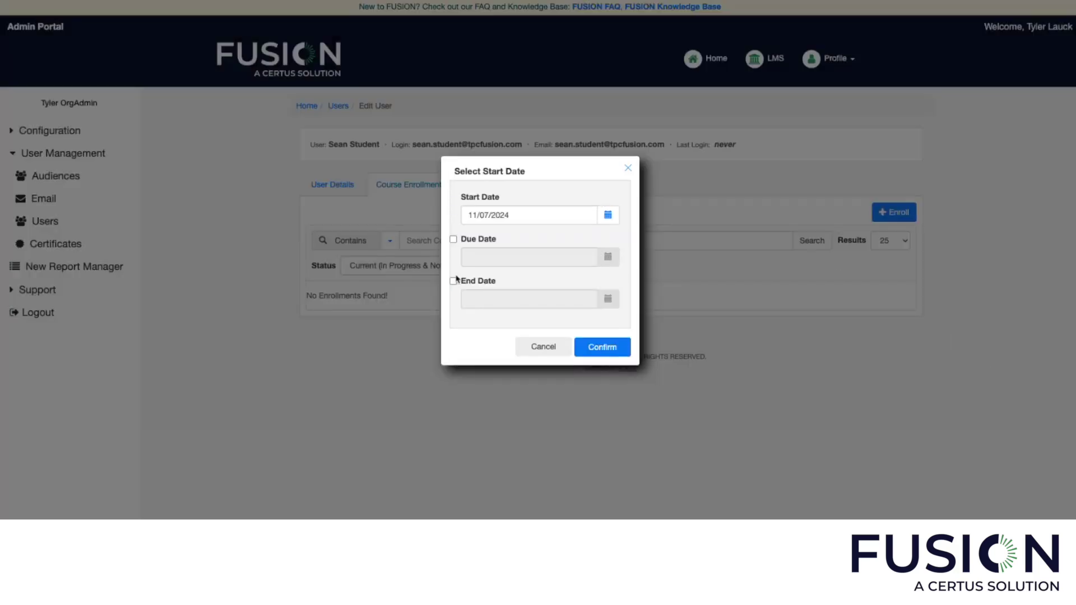
Step: Set the enrollment due date to 02/28/2025 and enroll the student in the selected courses
{"action": "left_click", "coordinate": [454, 239]}
{"action": "left_click", "coordinate": [607, 256]}
{"action": "left_click", "coordinate": [594, 290]}
{"action": "left_click", "coordinate": [594, 290]}
{"action": "left_click", "coordinate": [594, 289]}
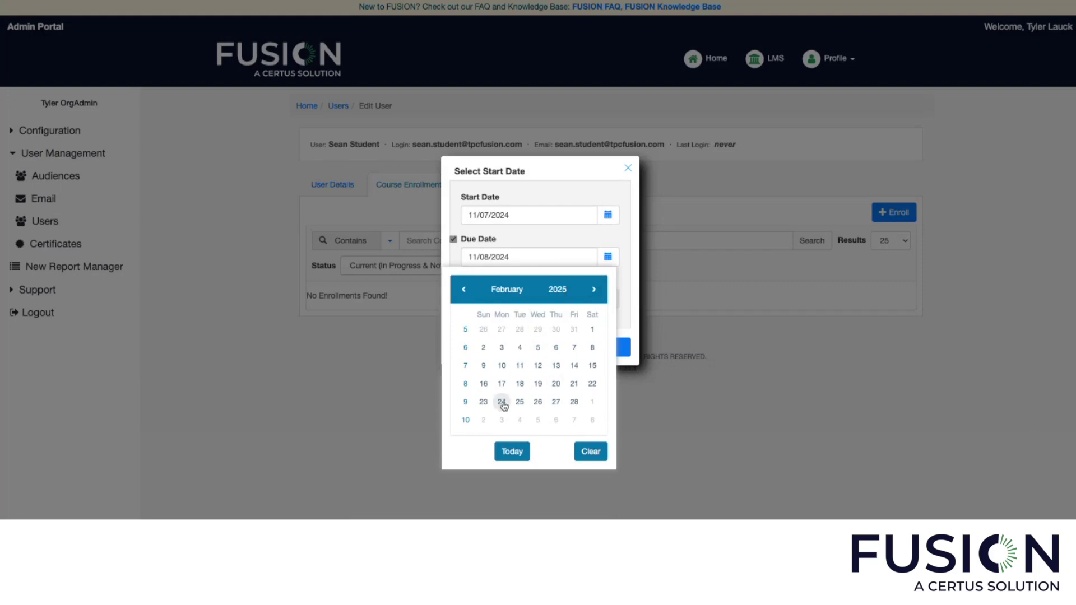
{"action": "left_click", "coordinate": [574, 402]}
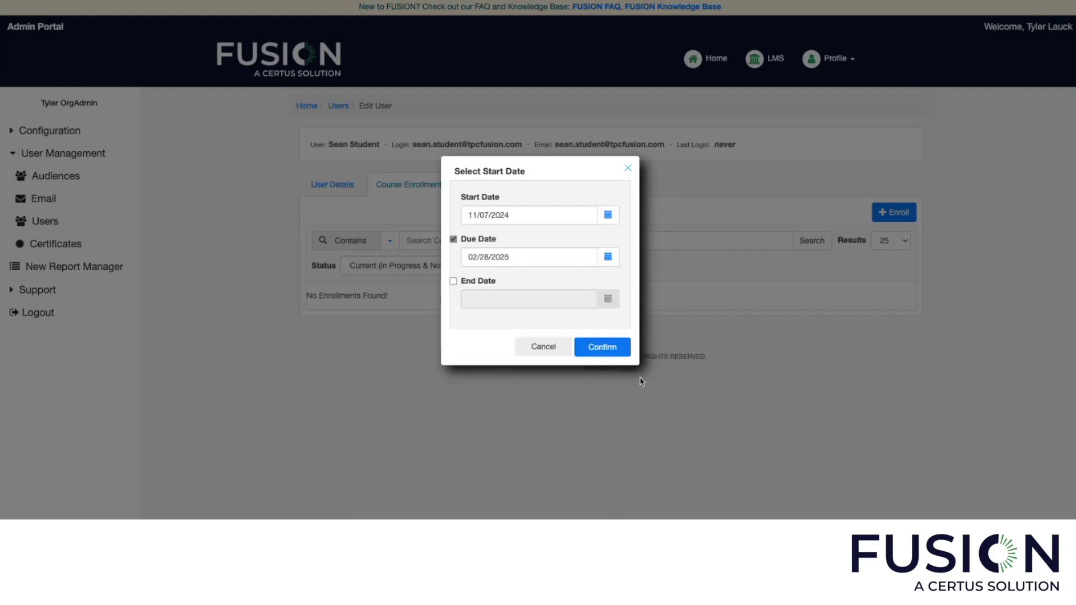
{"action": "left_click", "coordinate": [598, 347]}
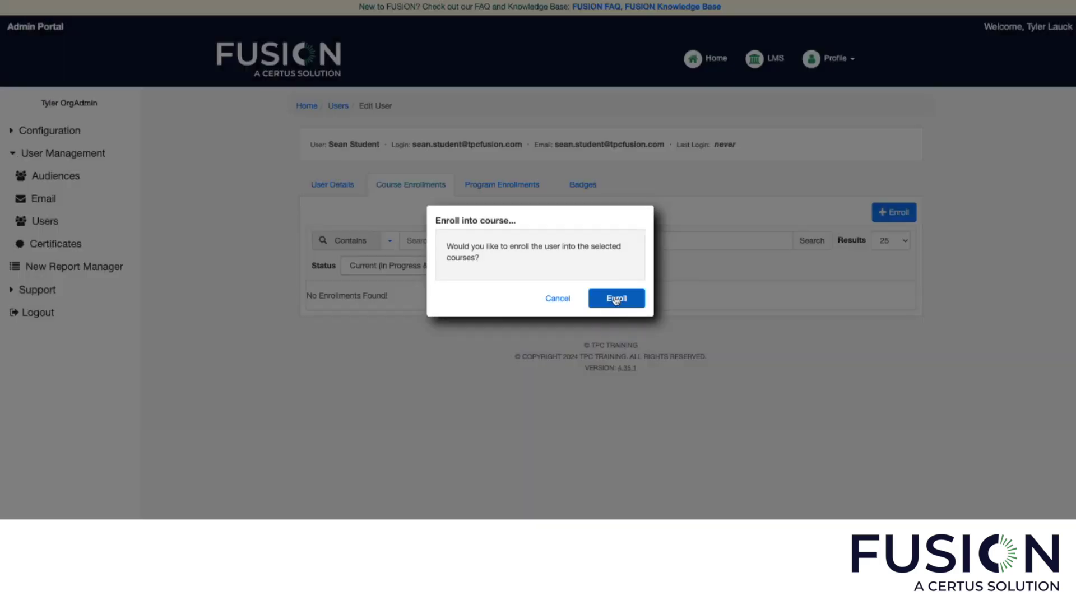
{"action": "left_click", "coordinate": [616, 300]}
{"action": "left_click", "coordinate": [616, 295]}
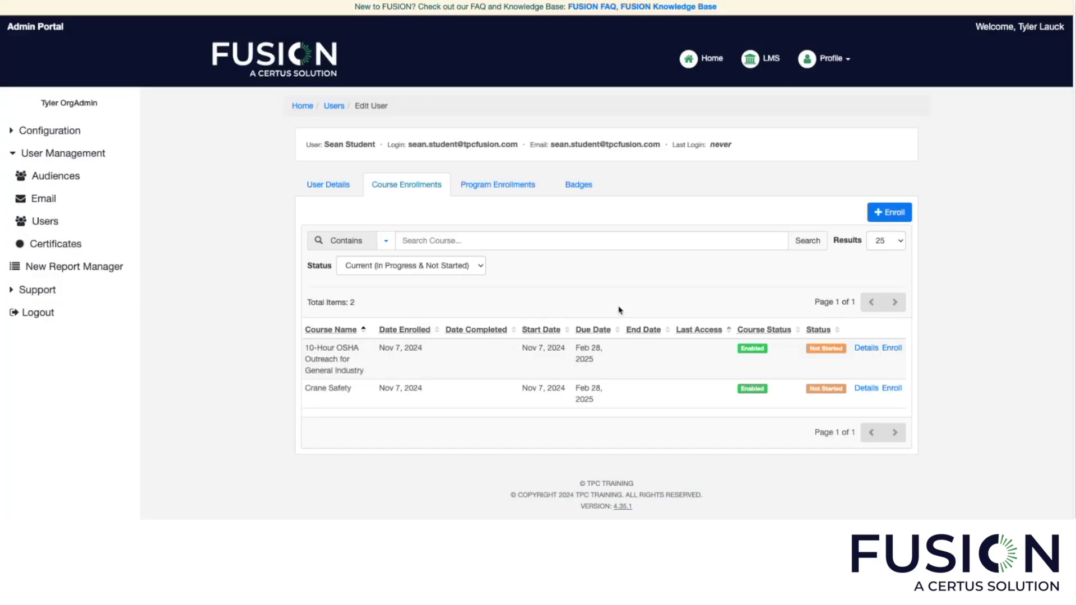
Step: Reopen the new student's course enrollments from the user list and delete the Crane Safety enrollment
{"action": "left_click", "coordinate": [334, 106]}
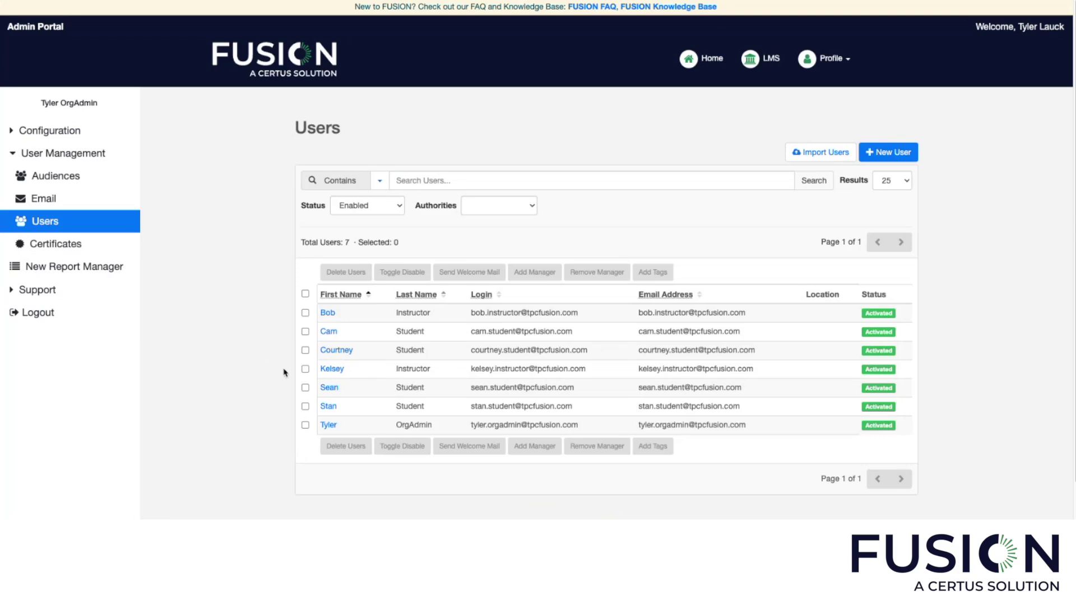
{"action": "left_click", "coordinate": [330, 388]}
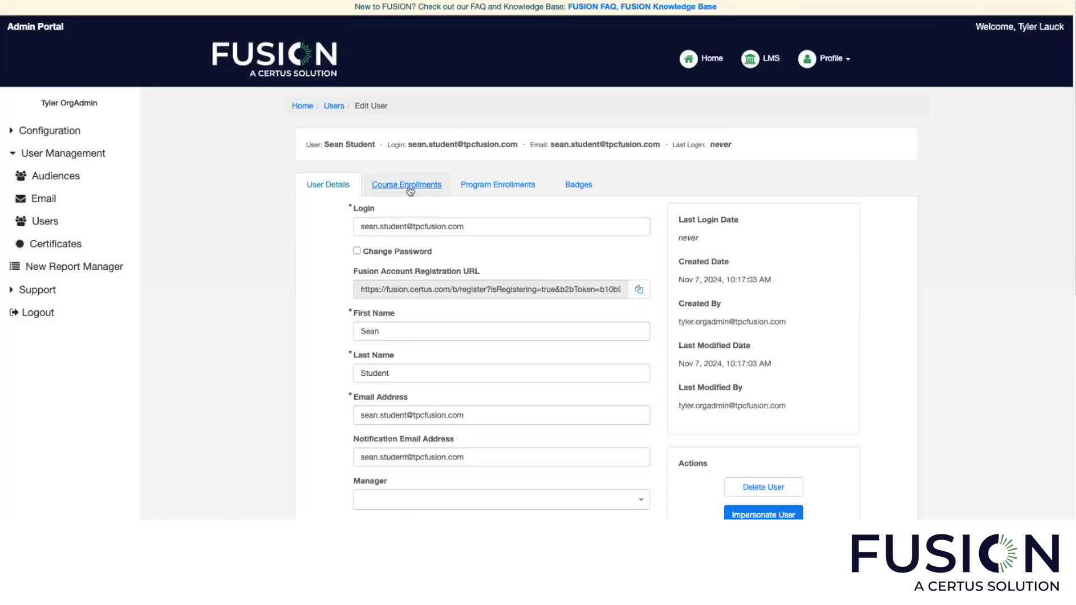
{"action": "left_click", "coordinate": [411, 191]}
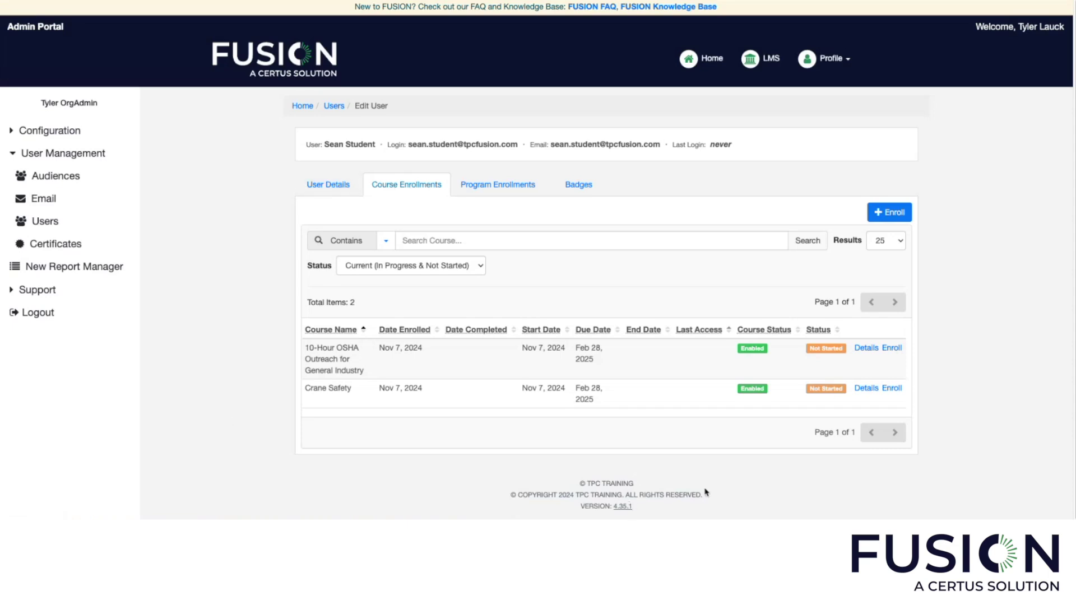
{"action": "left_click", "coordinate": [867, 390]}
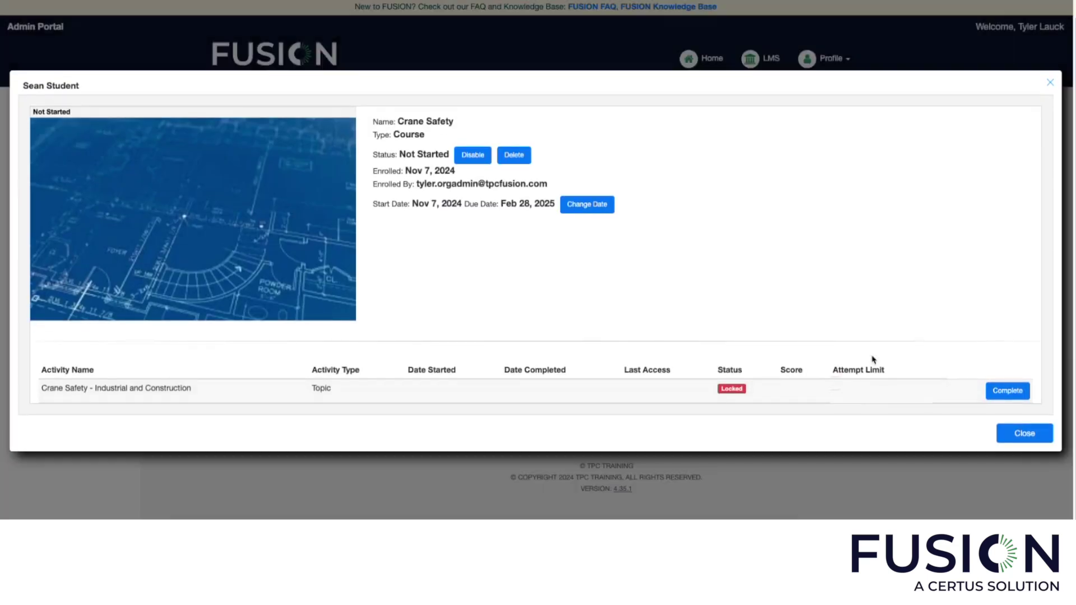
{"action": "left_click", "coordinate": [515, 156]}
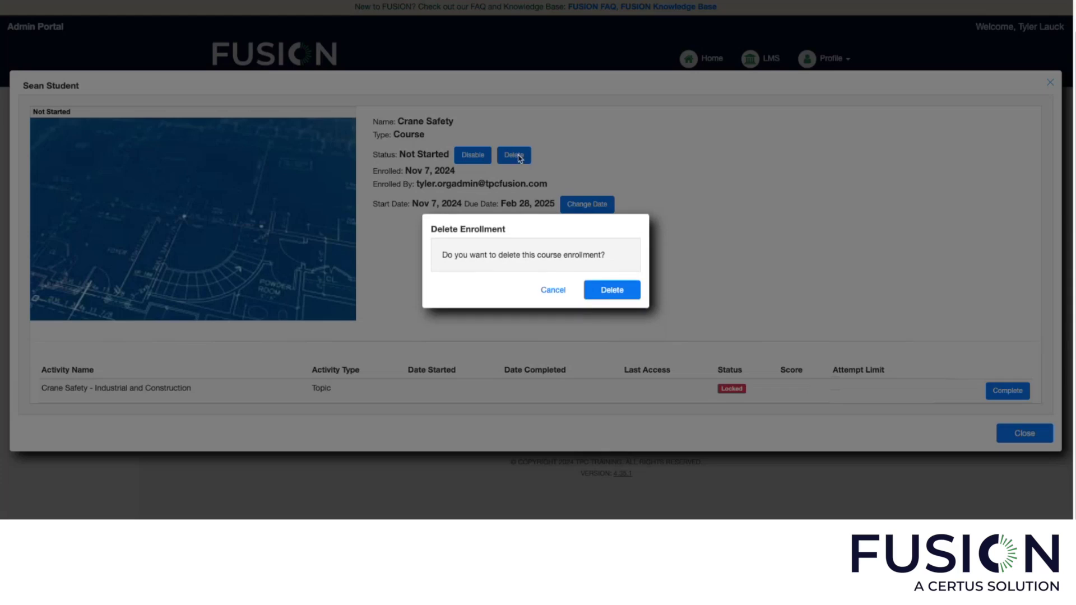
{"action": "left_click", "coordinate": [621, 290]}
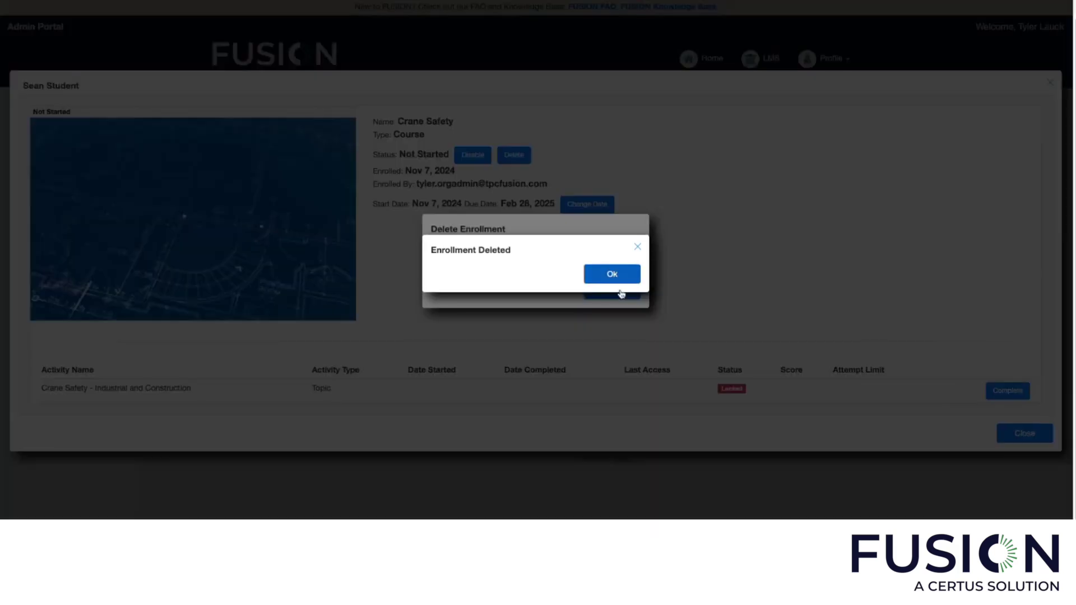
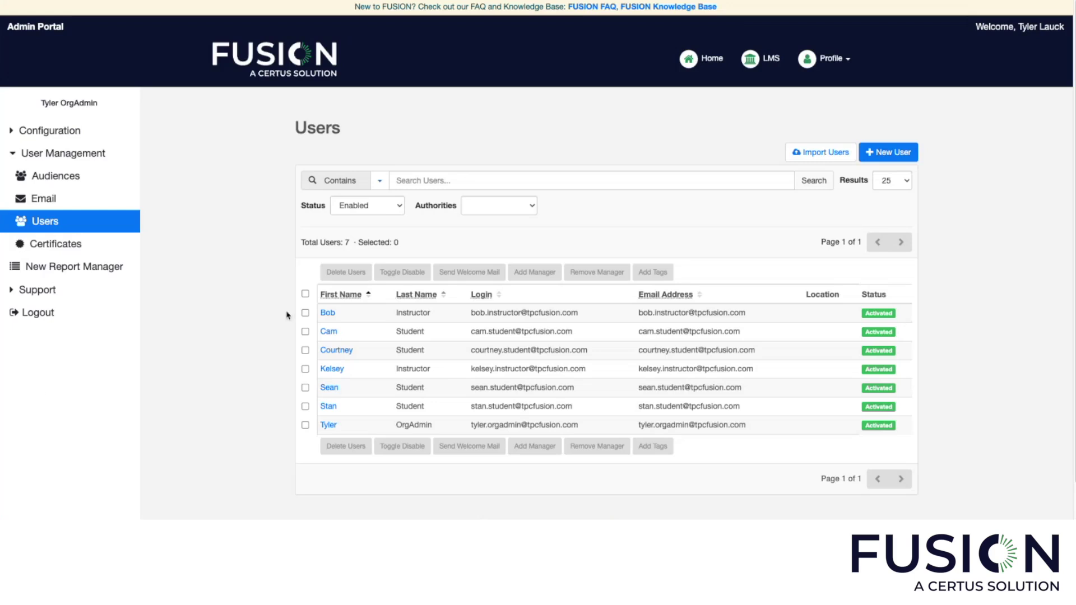
Step: Disable the accounts of the last two students in the user list, listed directly above the organization admin
{"action": "left_click", "coordinate": [305, 388]}
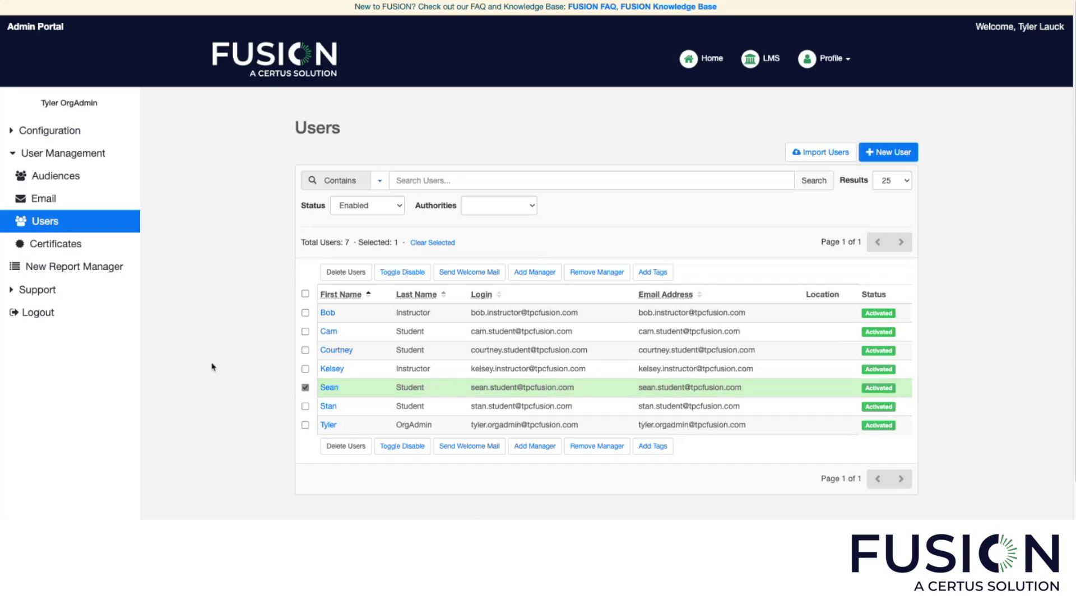
{"action": "left_click", "coordinate": [306, 407]}
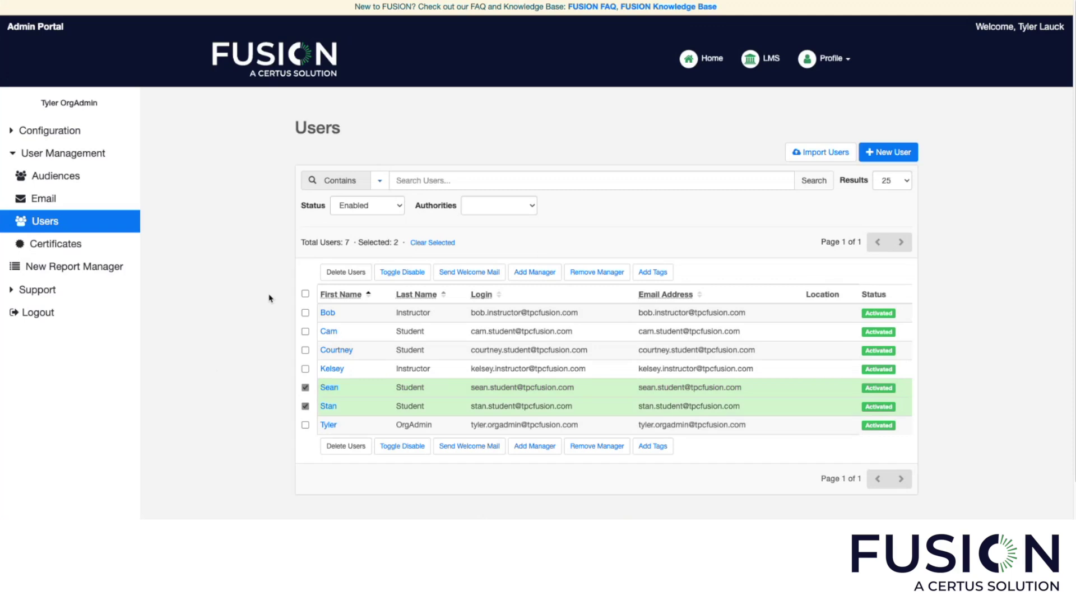
{"action": "left_click", "coordinate": [411, 277]}
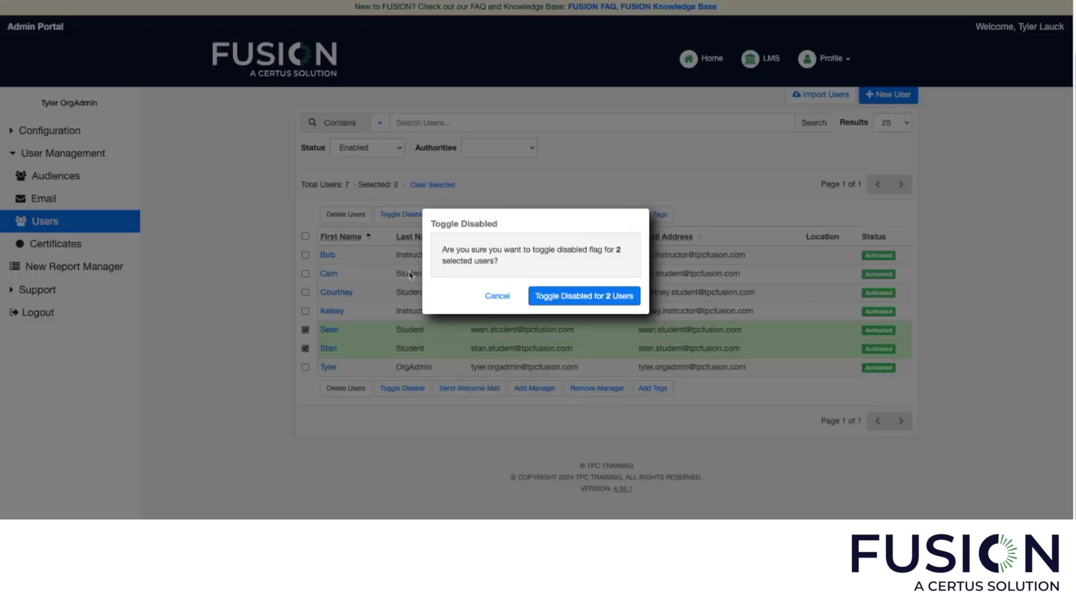
{"action": "left_click", "coordinate": [563, 297]}
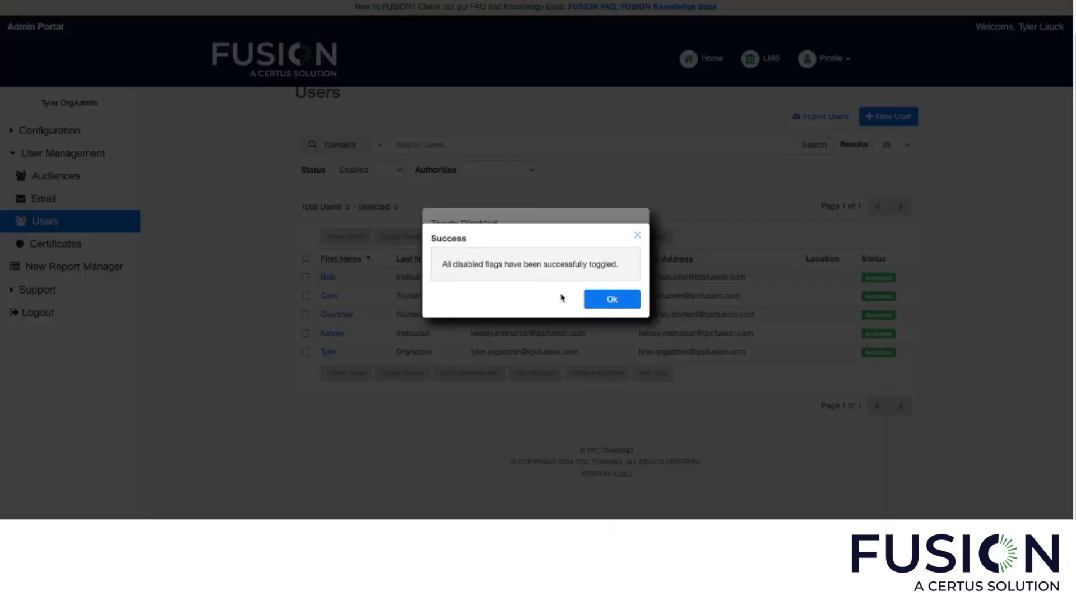
{"action": "left_click", "coordinate": [599, 291]}
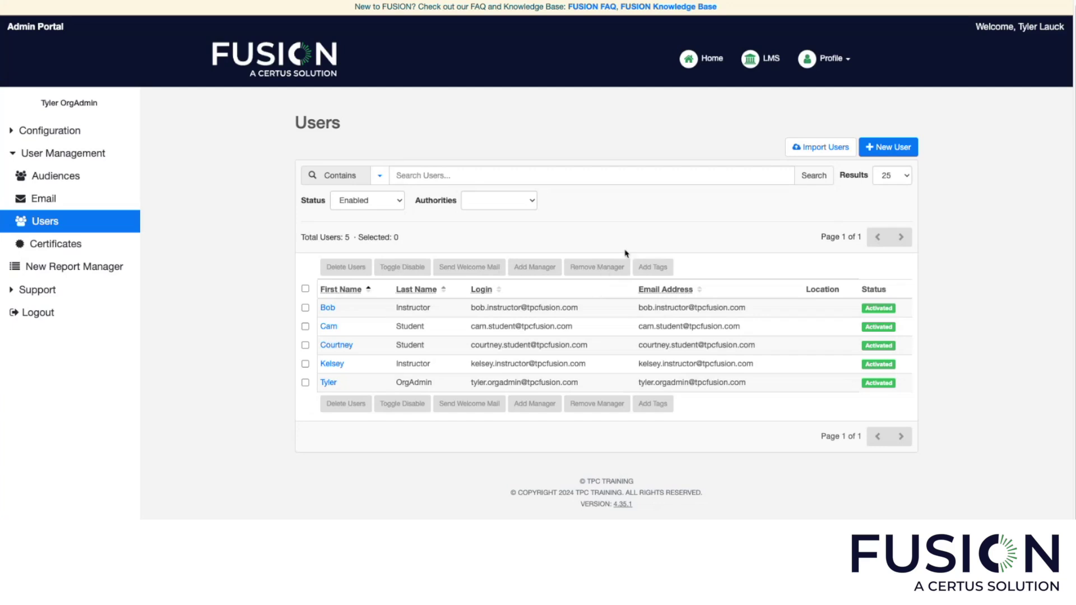
Step: Set the user list's status filter to All and re-enable the two disabled student accounts
{"action": "left_click", "coordinate": [371, 203]}
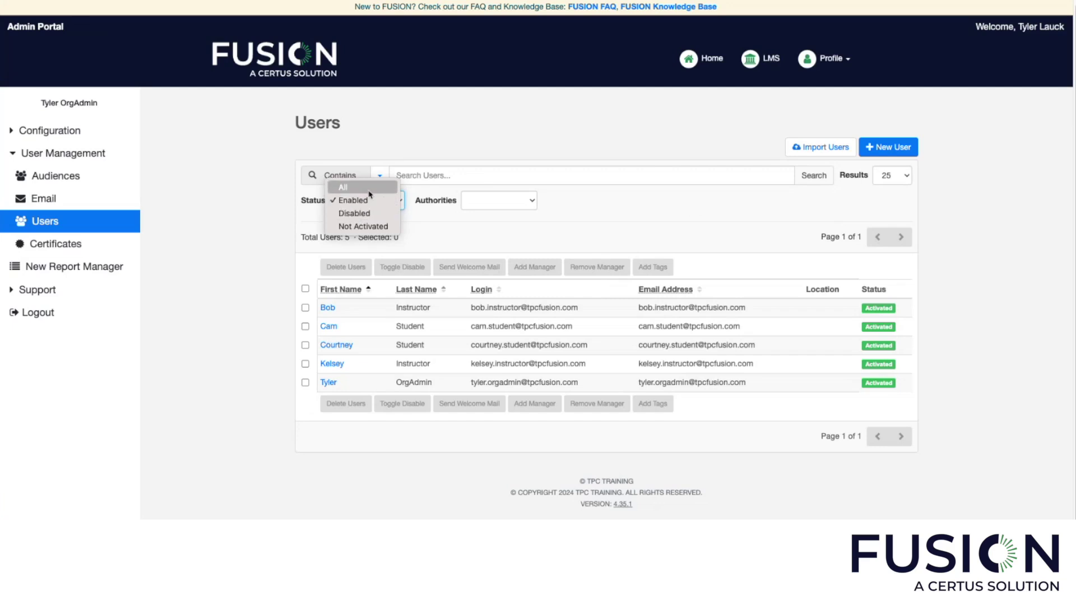
{"action": "left_click", "coordinate": [370, 191]}
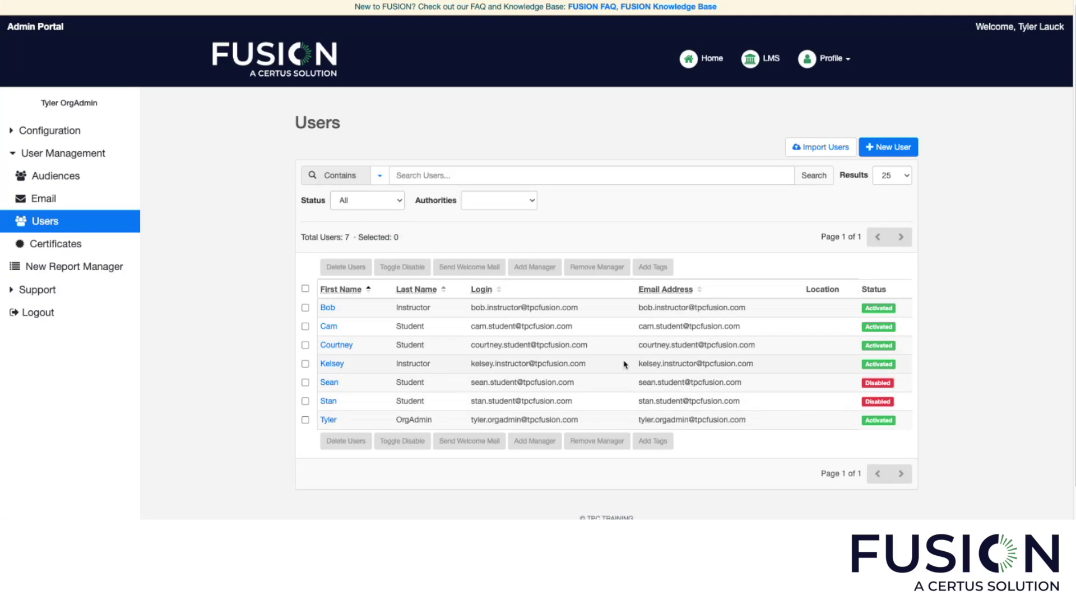
{"action": "left_click", "coordinate": [306, 401]}
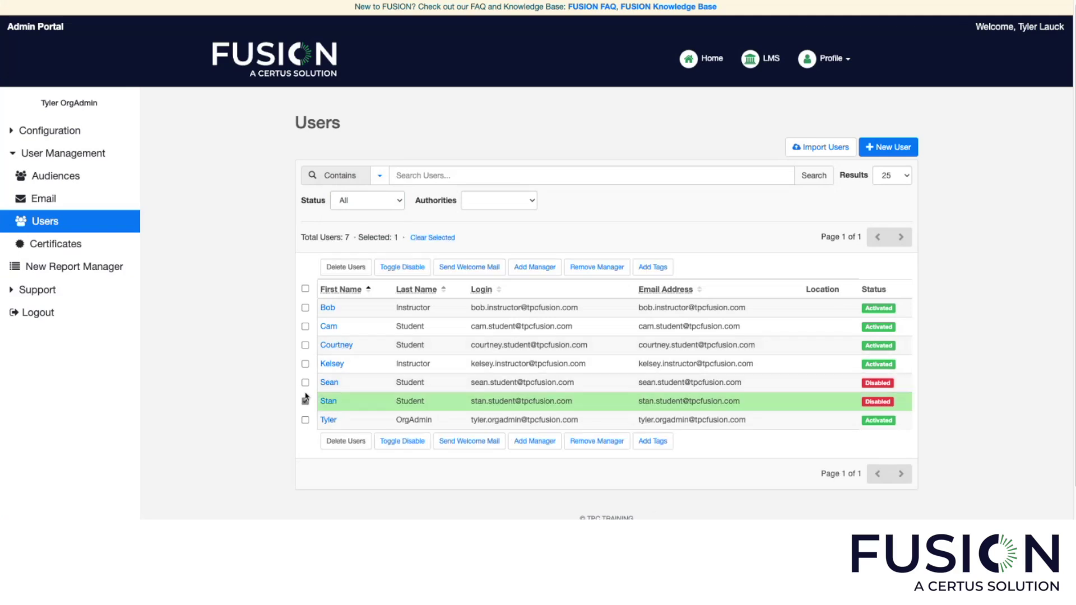
{"action": "left_click", "coordinate": [305, 382]}
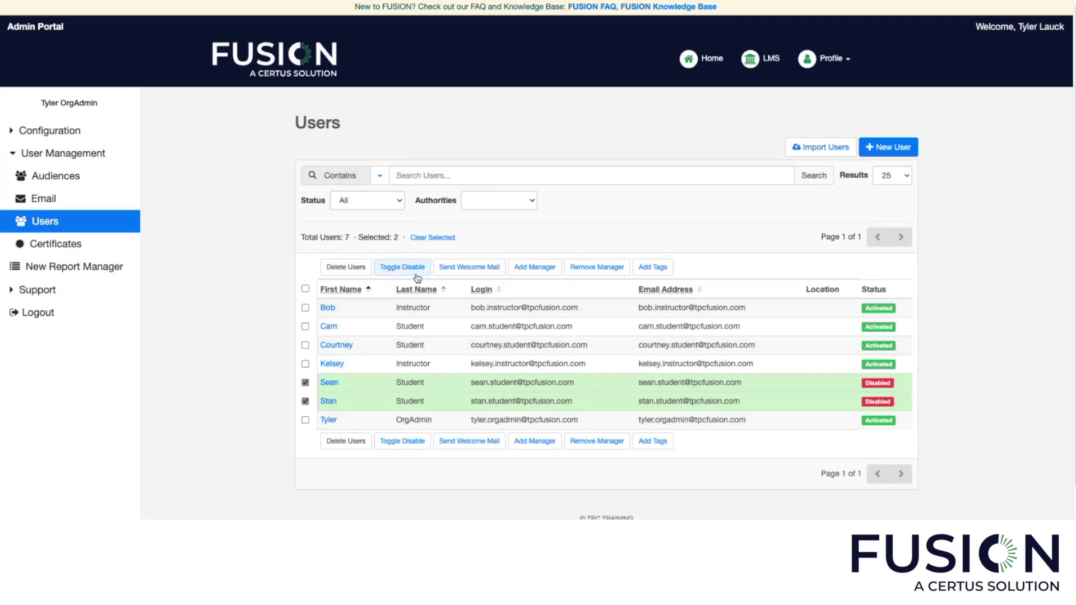
{"action": "left_click", "coordinate": [416, 269]}
{"action": "left_click", "coordinate": [555, 302]}
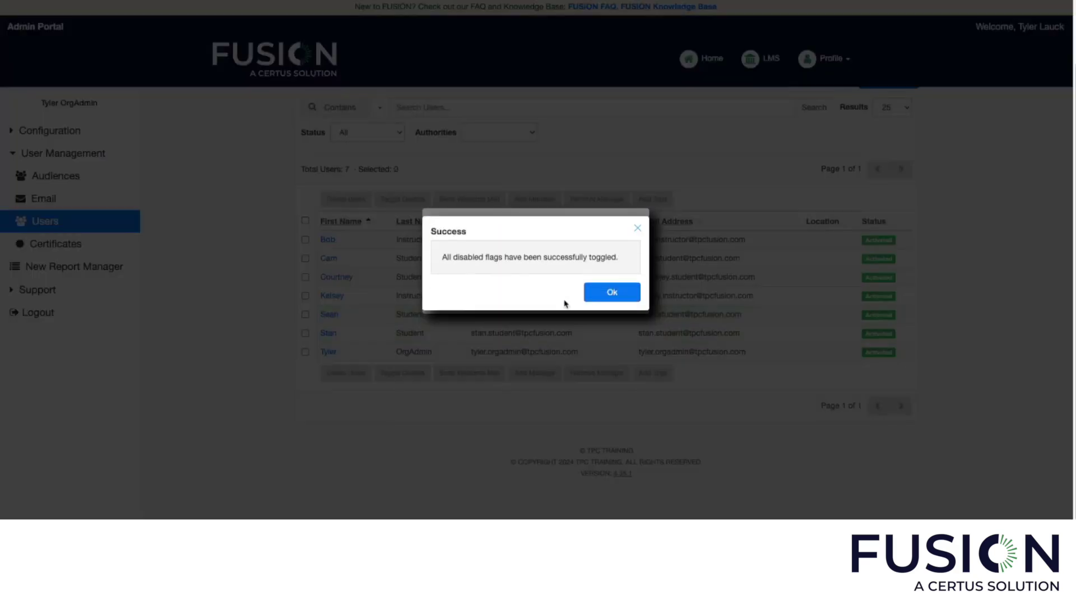
{"action": "left_click", "coordinate": [613, 292]}
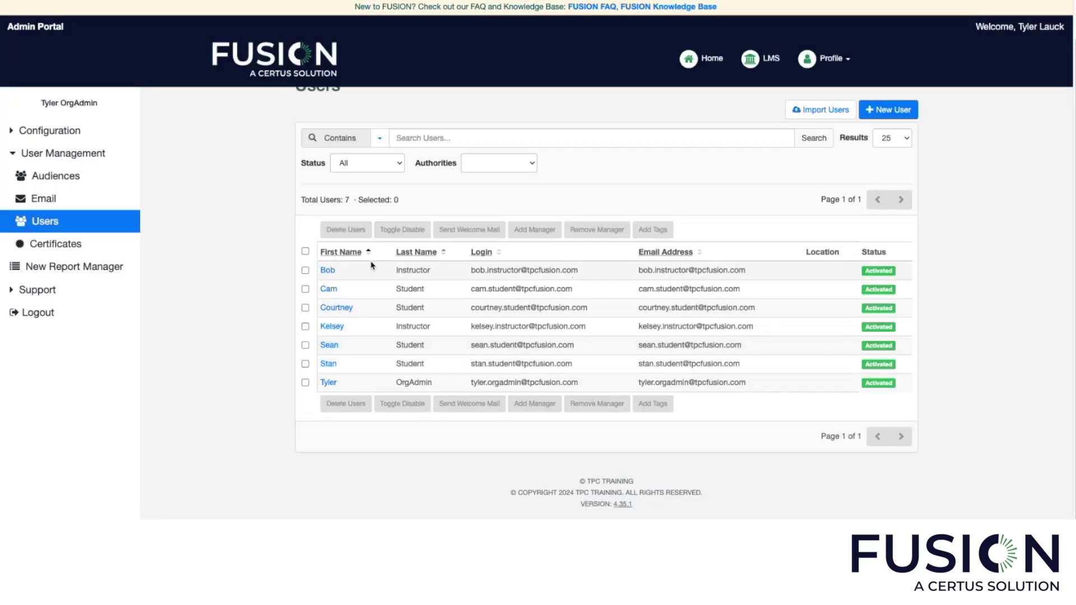
{"action": "left_click", "coordinate": [305, 345]}
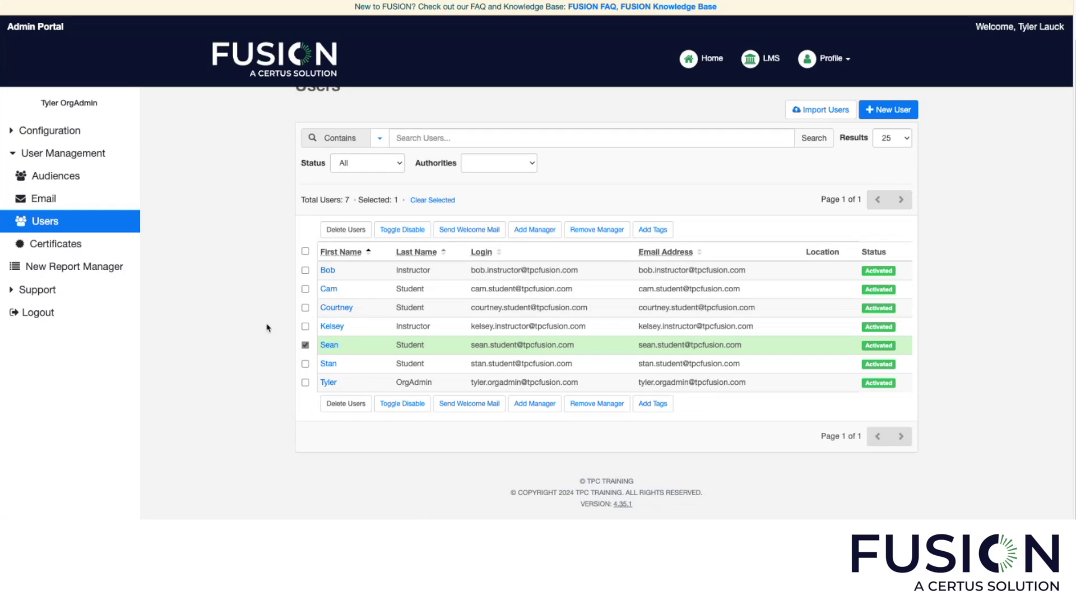
{"action": "left_click", "coordinate": [305, 364]}
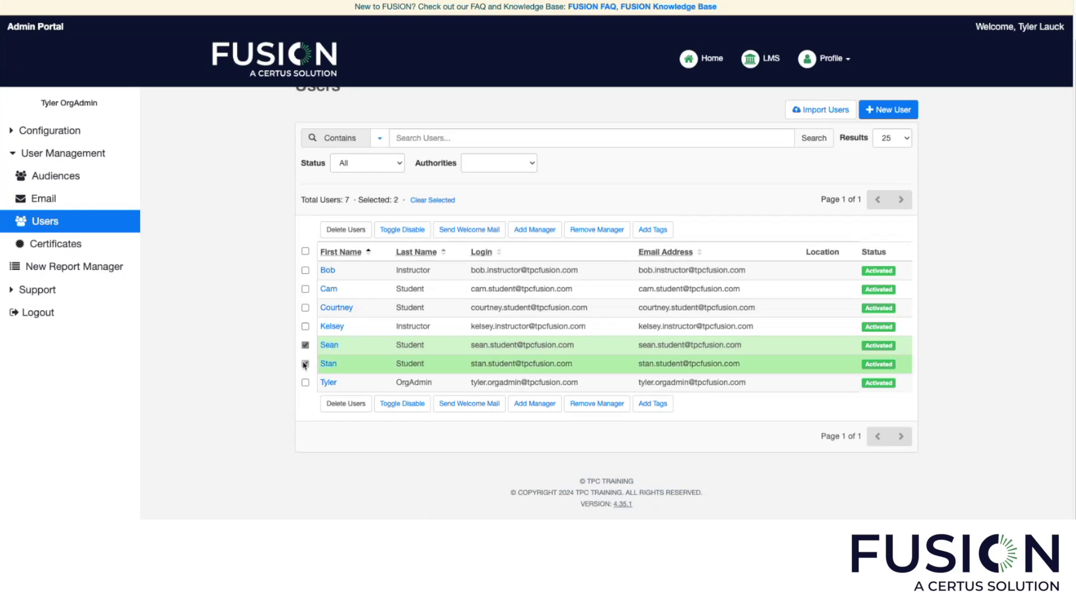
{"action": "left_click", "coordinate": [305, 308]}
{"action": "left_click", "coordinate": [305, 289]}
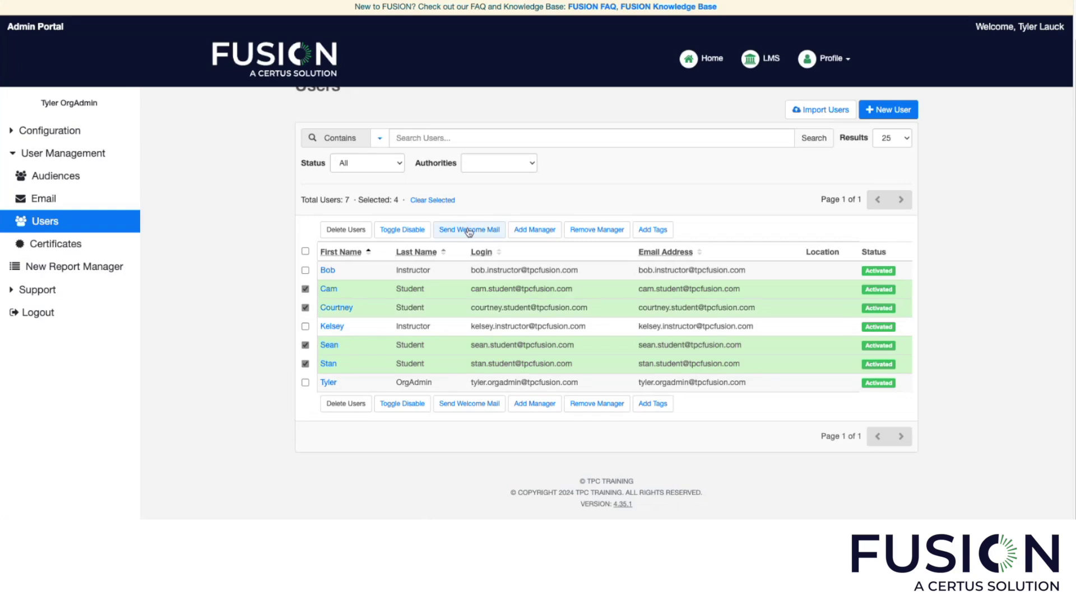
{"action": "left_click", "coordinate": [305, 289]}
{"action": "left_click", "coordinate": [305, 308]}
{"action": "left_click", "coordinate": [305, 345]}
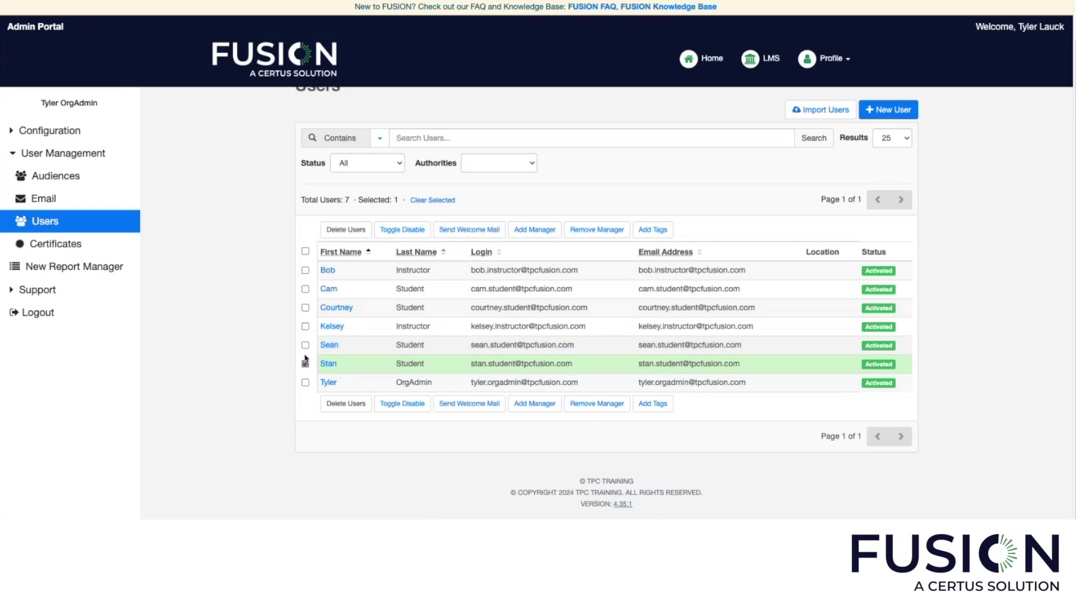
{"action": "left_click", "coordinate": [305, 364]}
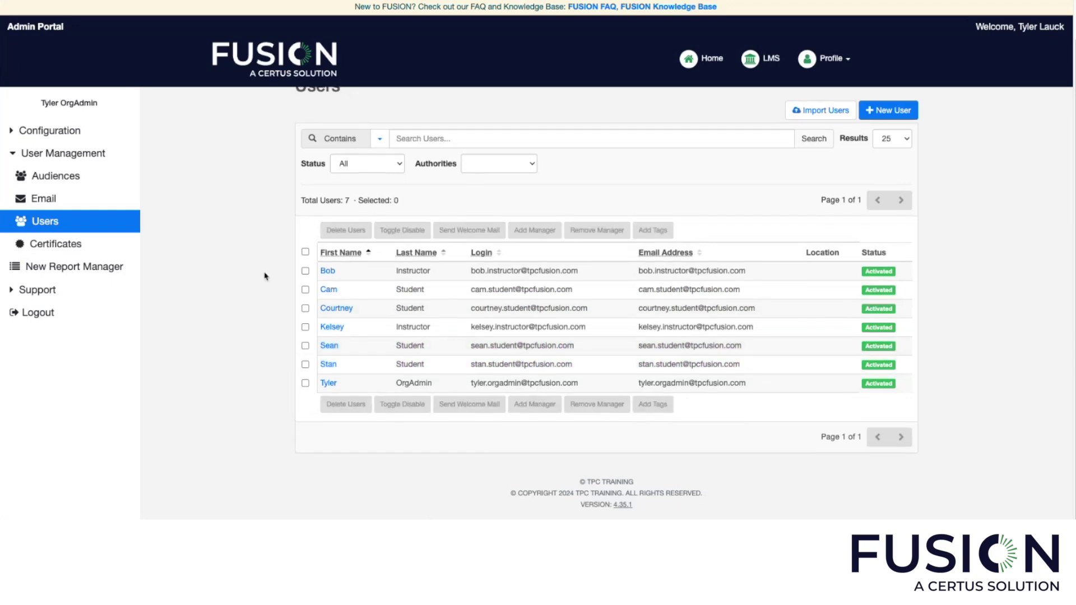
{"action": "scroll", "coordinate": [268, 274], "scroll_direction": "up", "scroll_amount": 1}
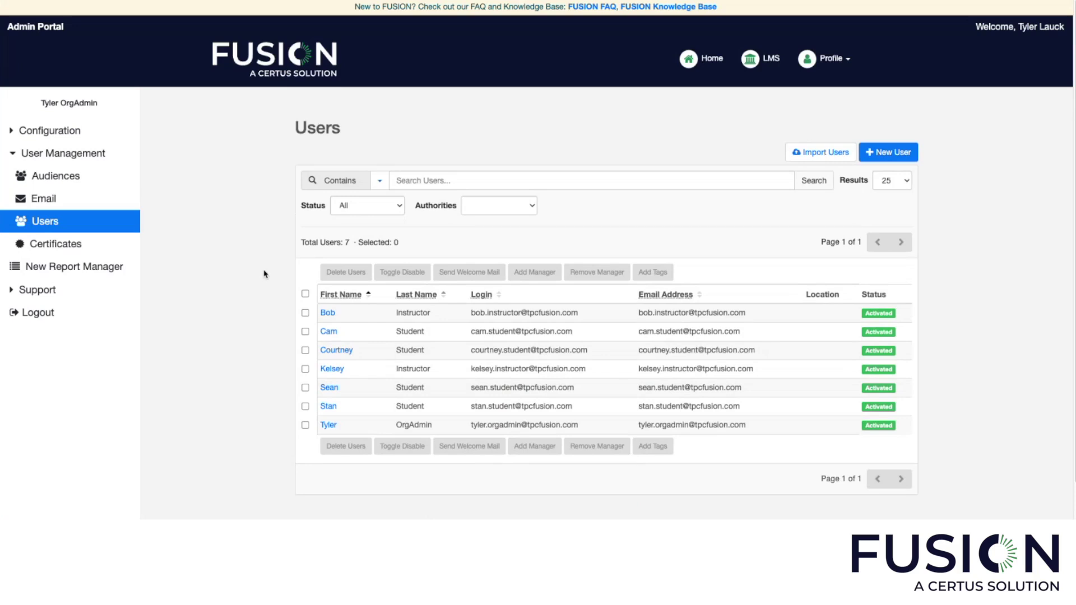
Step: Open the enrollments of the 10-Hour OSHA Outreach for General Industry course from the course configuration
{"action": "left_click", "coordinate": [84, 130]}
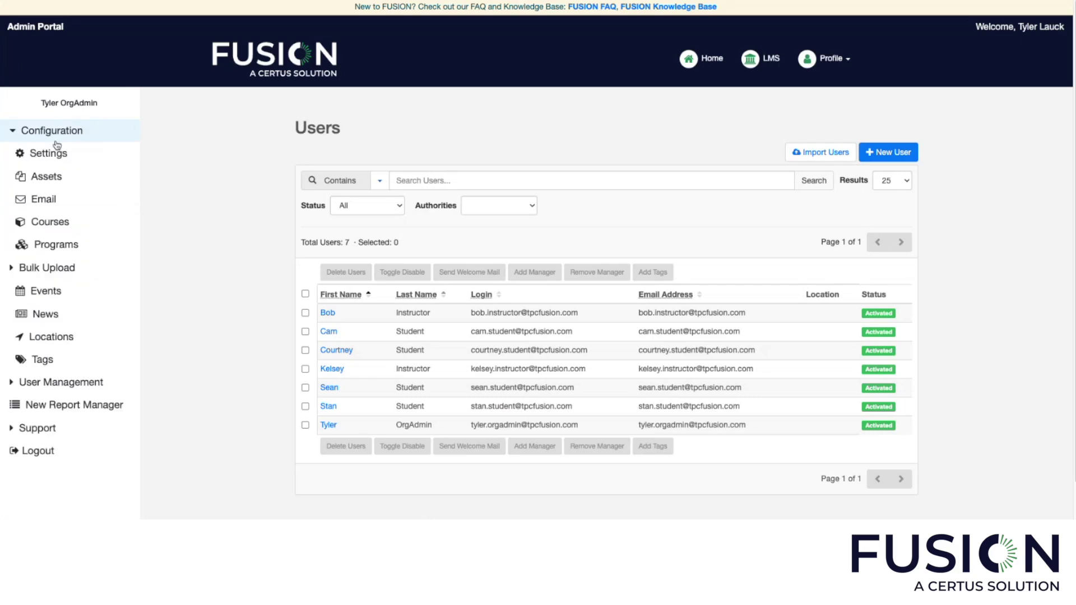
{"action": "left_click", "coordinate": [82, 223]}
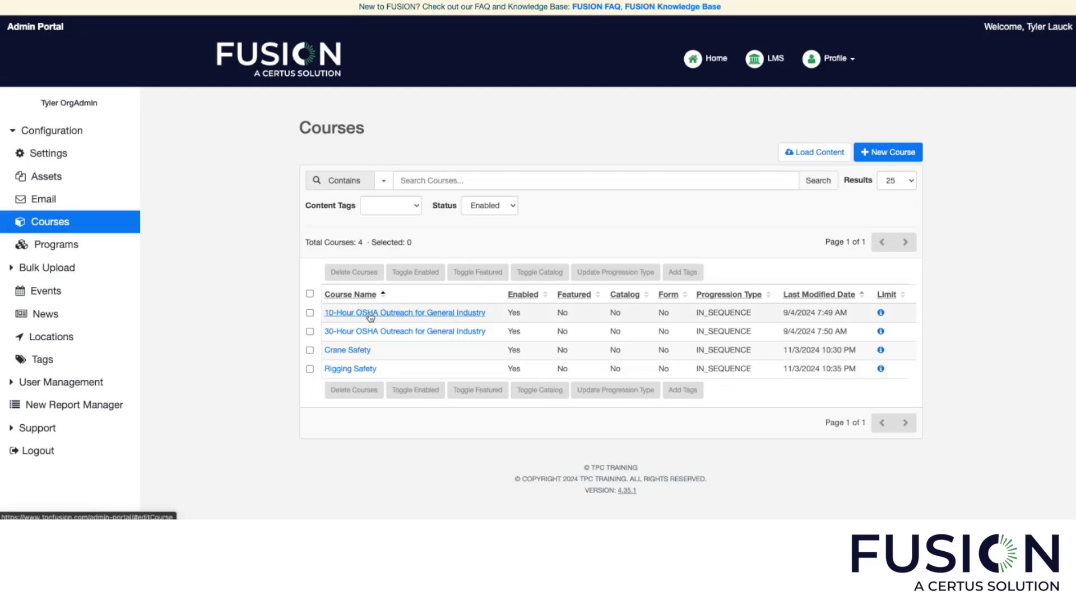
{"action": "left_click", "coordinate": [390, 317]}
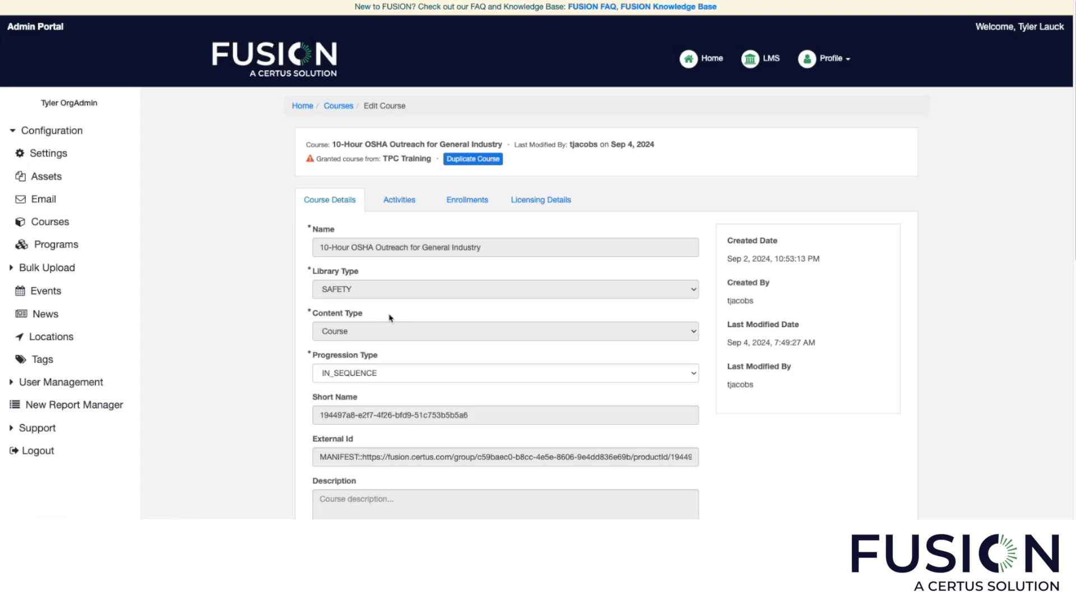
{"action": "left_click", "coordinate": [453, 207]}
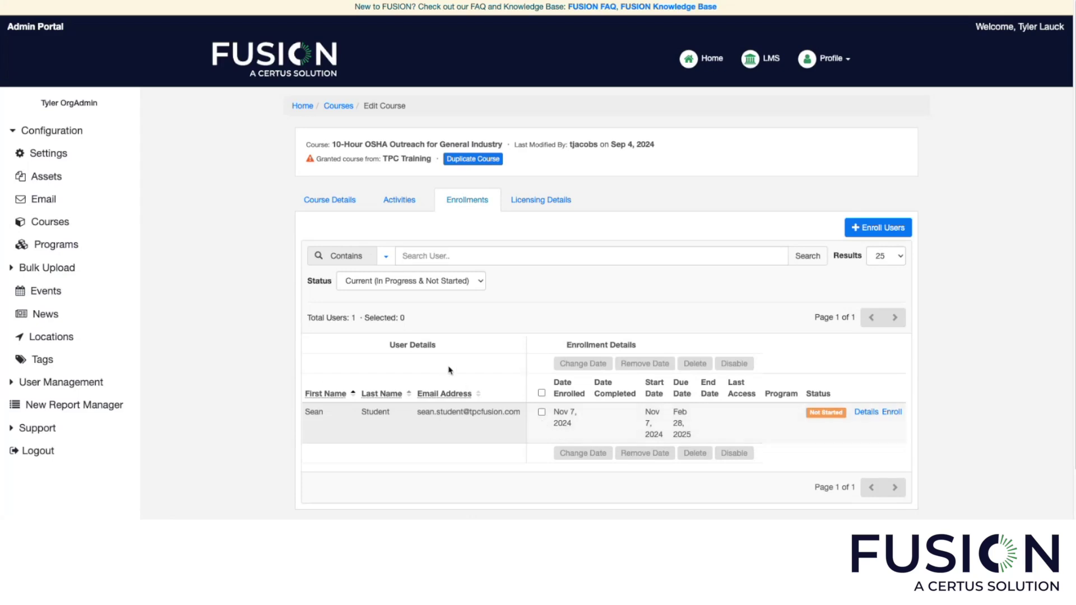
Step: Enroll the third and fifth listed users, both students, in this course with start date 11/07/2024 and no due or end date
{"action": "left_click", "coordinate": [885, 229]}
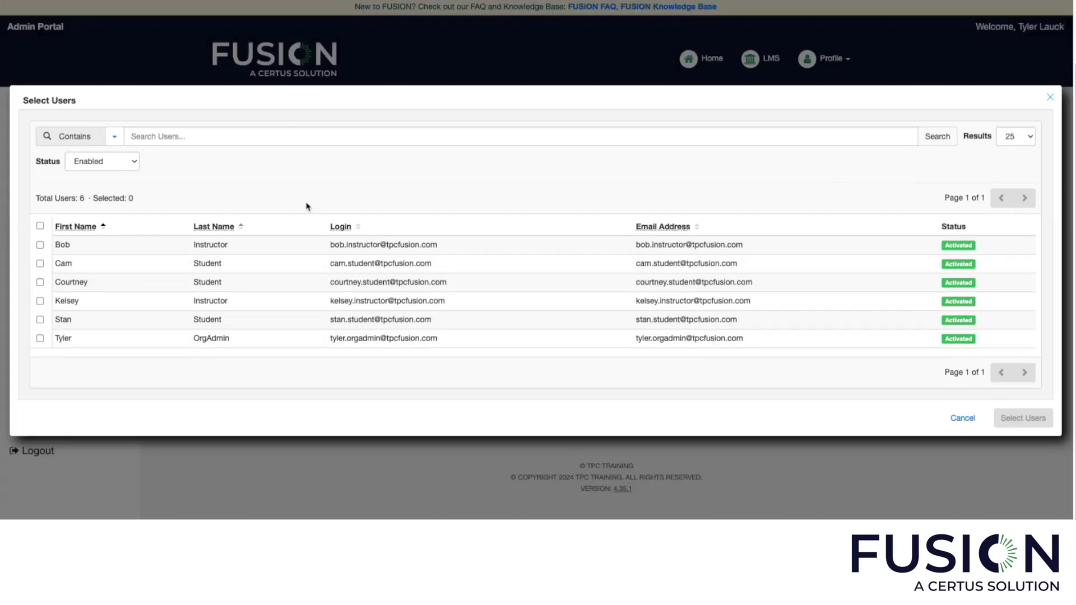
{"action": "left_click", "coordinate": [40, 283]}
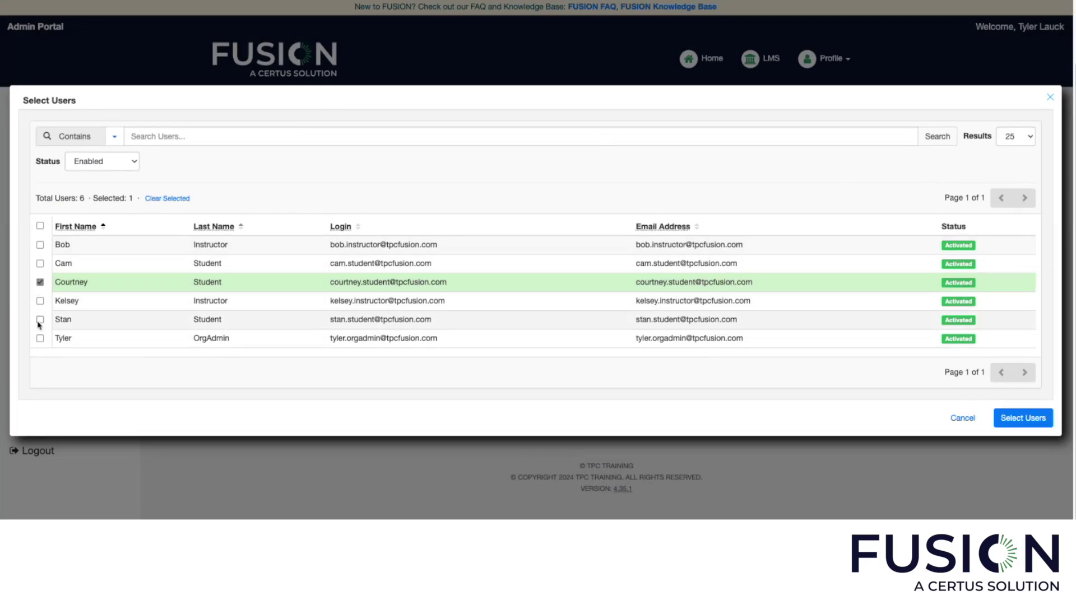
{"action": "left_click", "coordinate": [40, 320]}
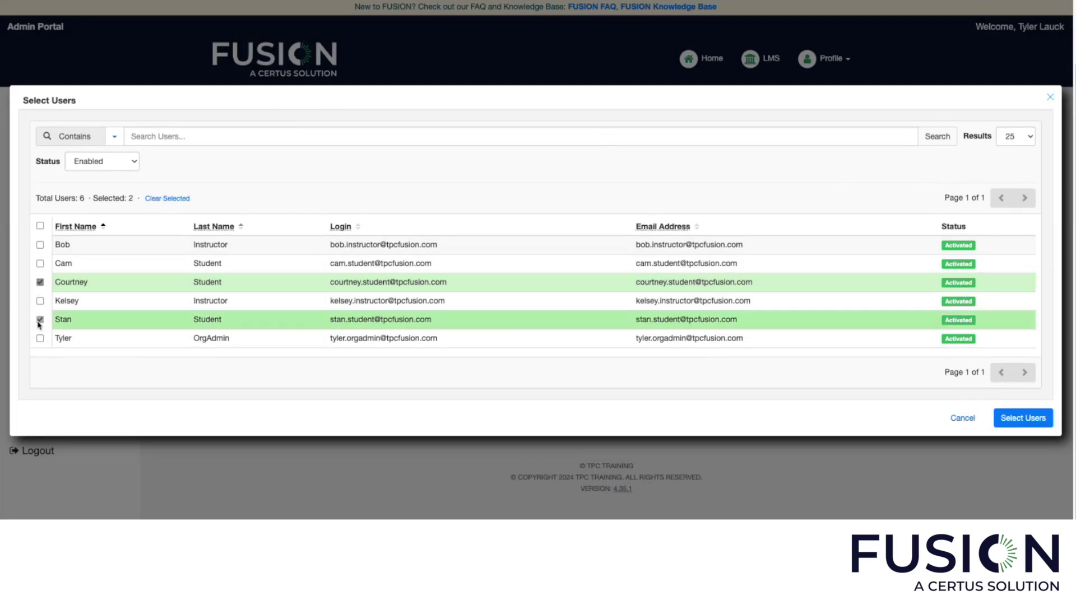
{"action": "left_click", "coordinate": [1019, 421]}
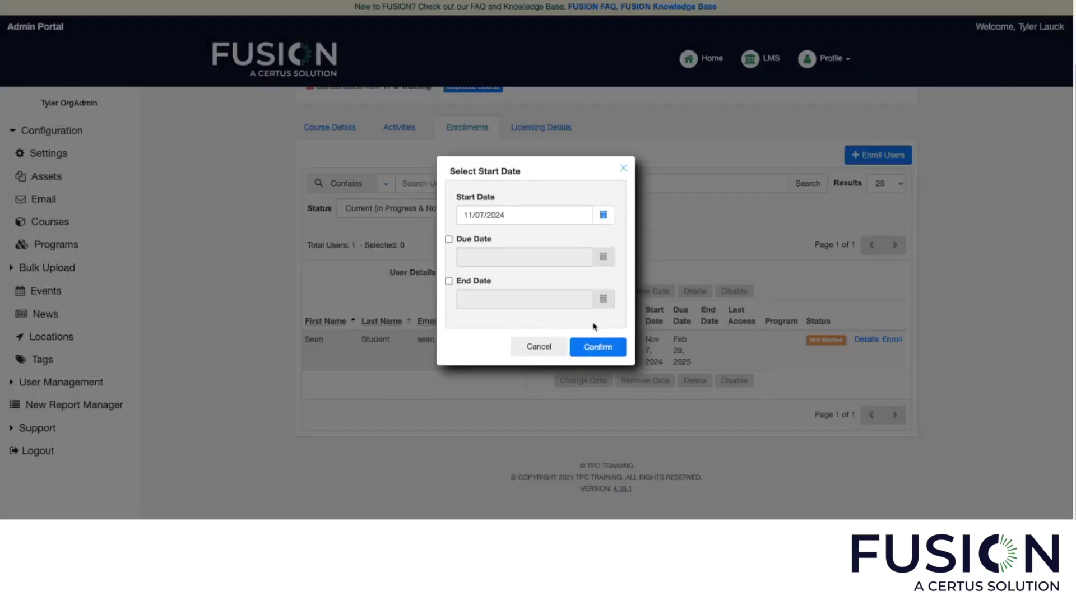
{"action": "left_click", "coordinate": [596, 347]}
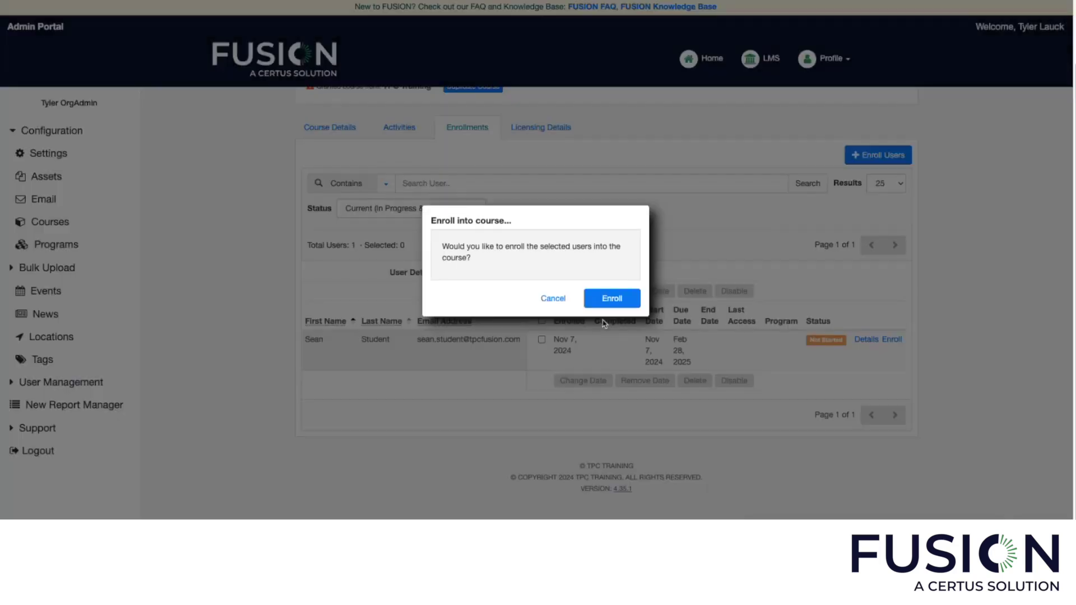
{"action": "left_click", "coordinate": [616, 300]}
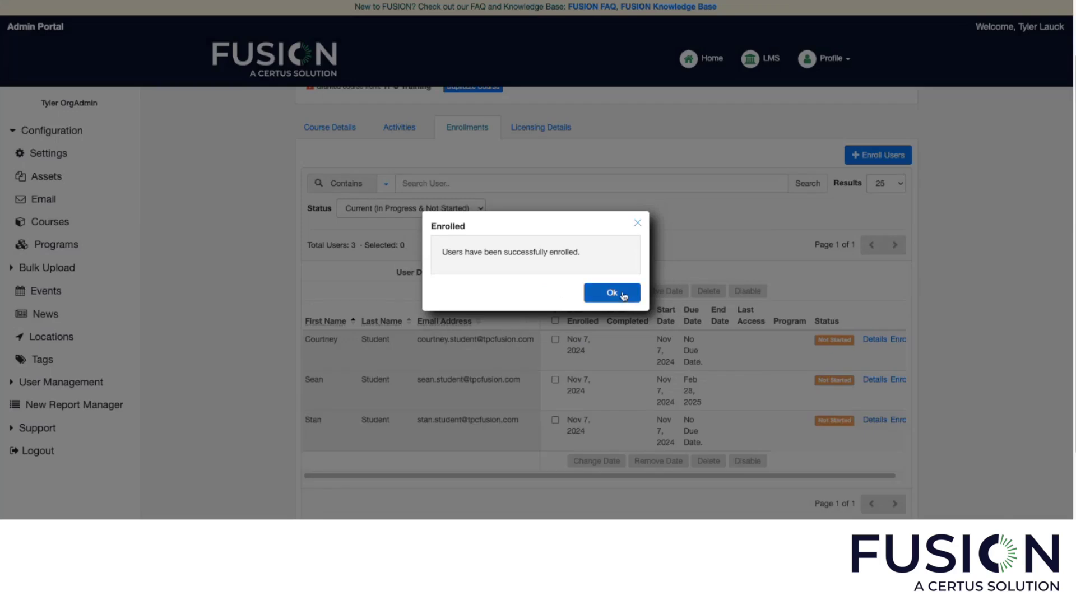
{"action": "left_click", "coordinate": [623, 295]}
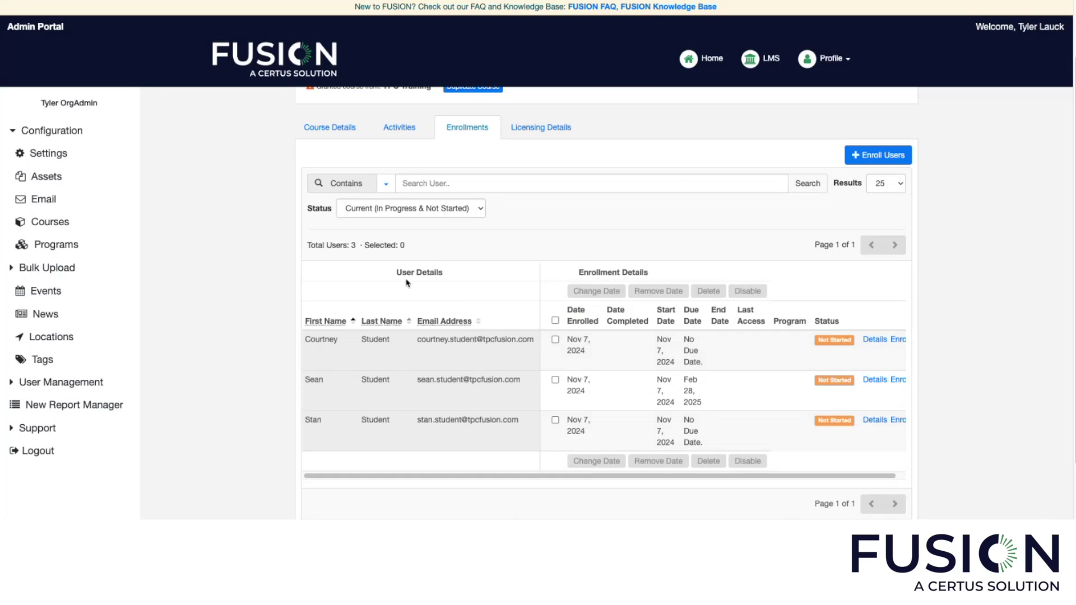
{"action": "scroll", "coordinate": [541, 303], "scroll_direction": "up", "scroll_amount": 3}
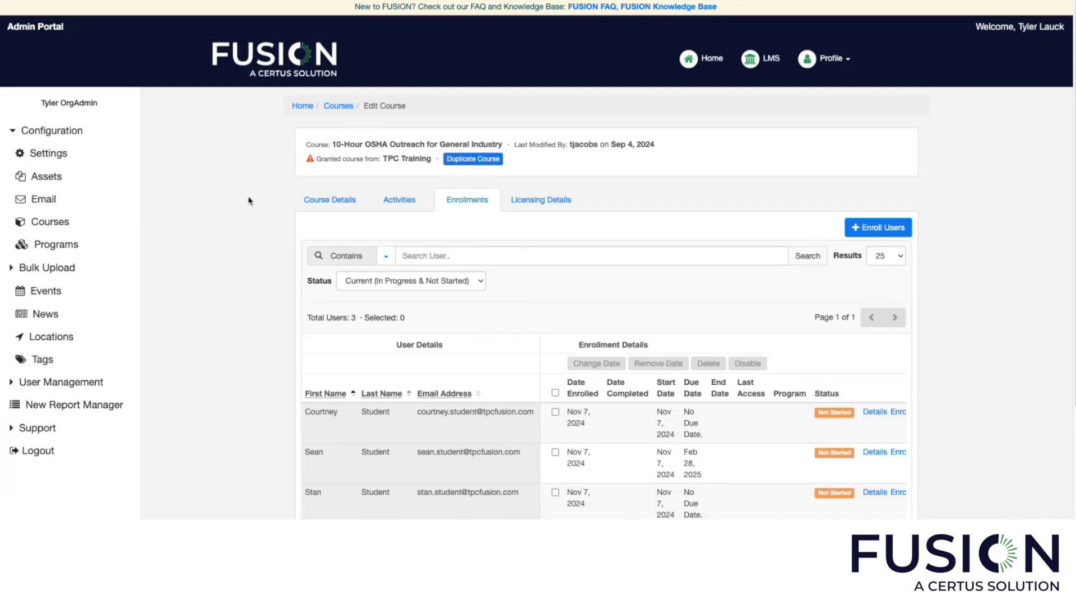
Step: Reopen the 10-Hour OSHA Outreach for General Industry course from the course list and view its licensing details
{"action": "left_click", "coordinate": [83, 220]}
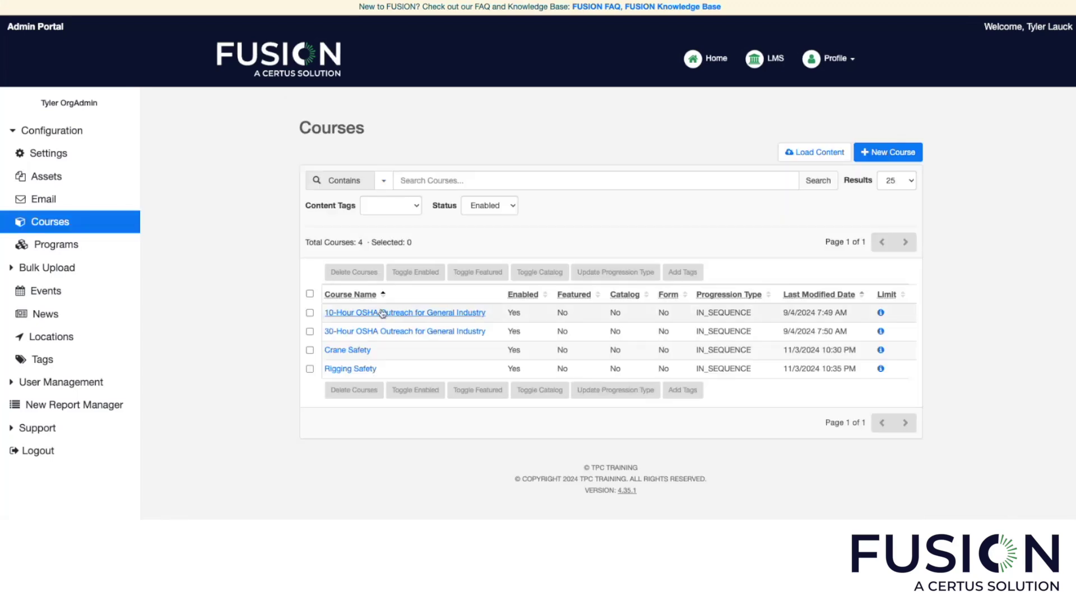
{"action": "left_click", "coordinate": [386, 318]}
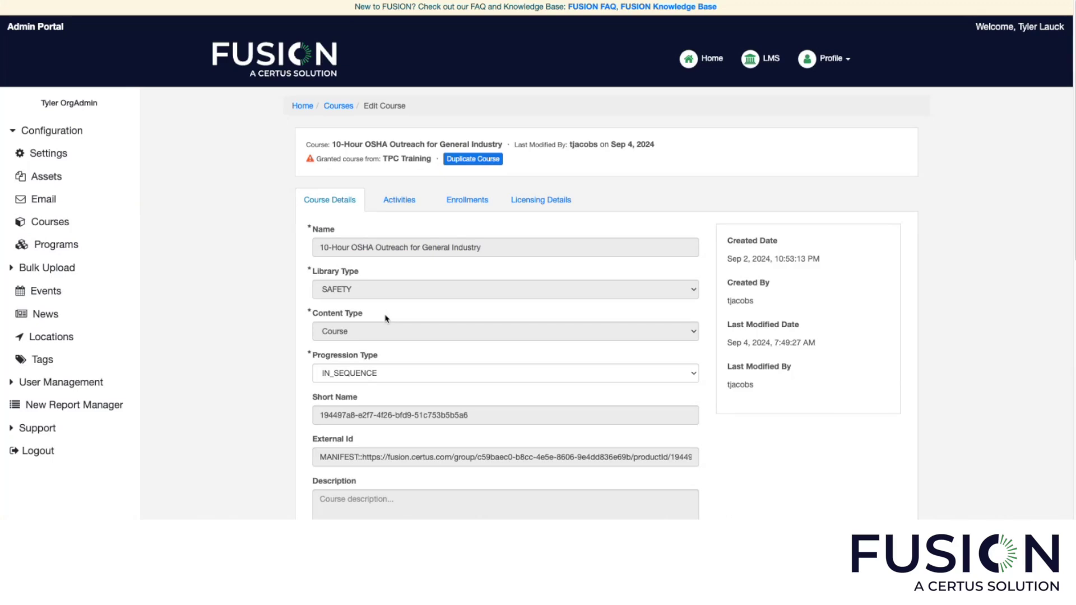
{"action": "left_click", "coordinate": [546, 203]}
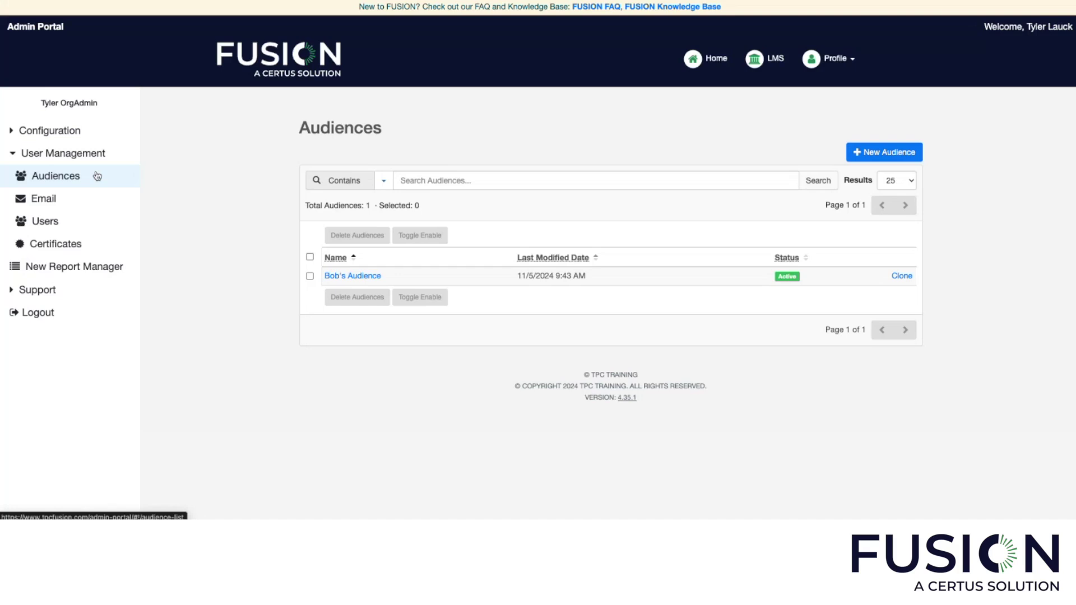
Step: Create an audience named after its instructor, assign that instructor, and set its status to Active
{"action": "left_click", "coordinate": [97, 176]}
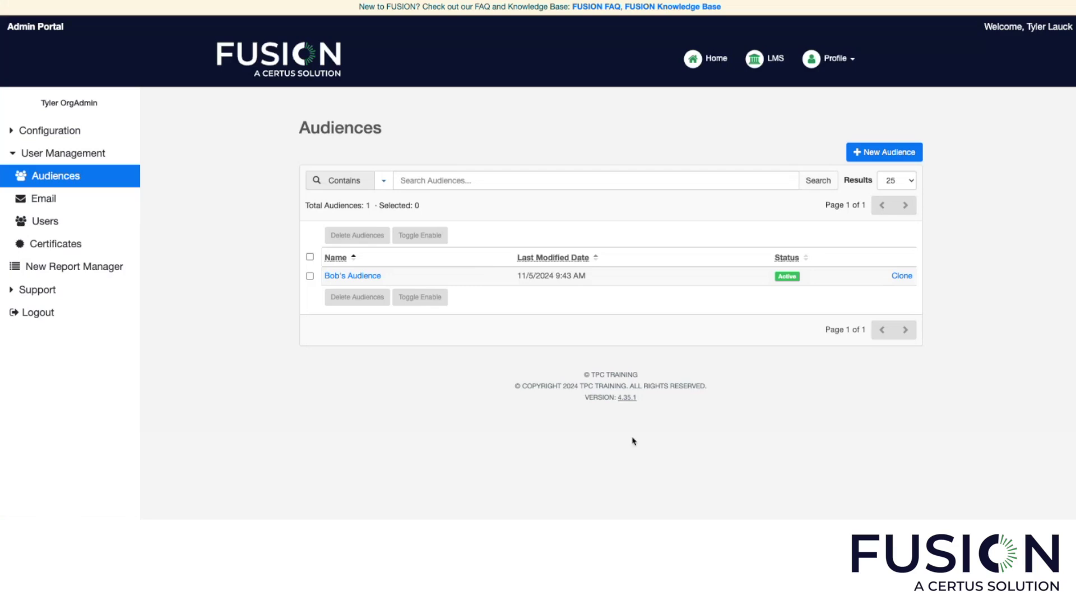
{"action": "left_click", "coordinate": [894, 149]}
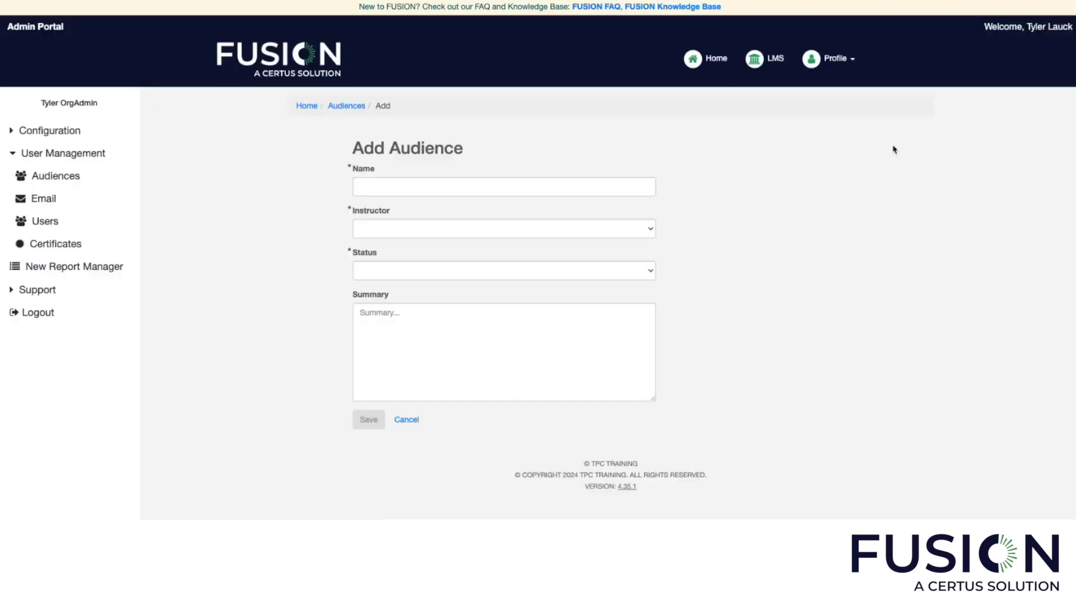
{"action": "left_click", "coordinate": [412, 185]}
{"action": "type", "text": "Ke"}
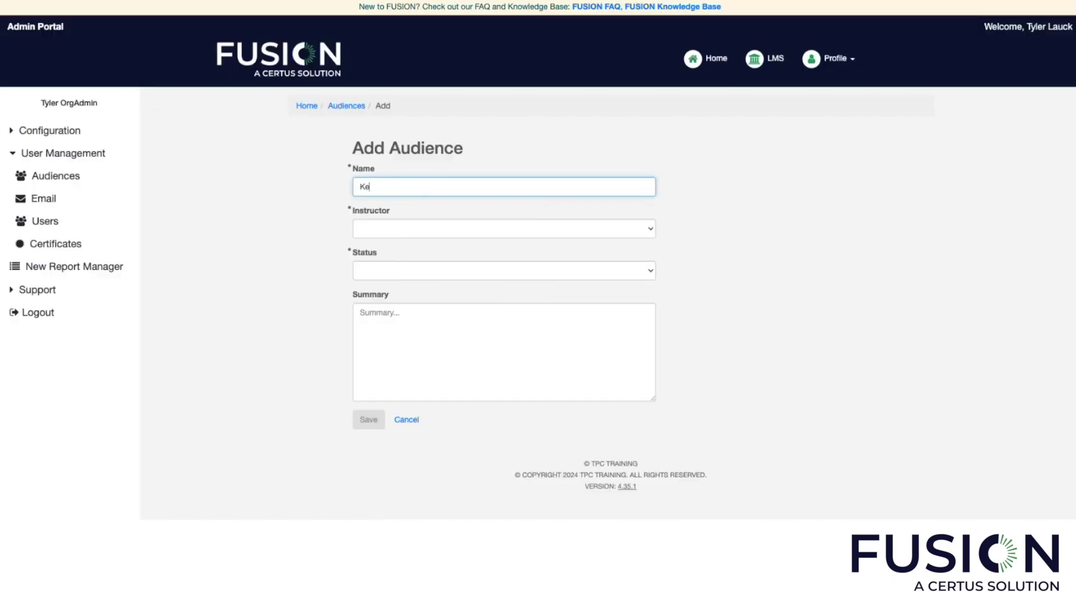
{"action": "type", "text": "lsey's Audience"}
{"action": "left_click", "coordinate": [384, 224]}
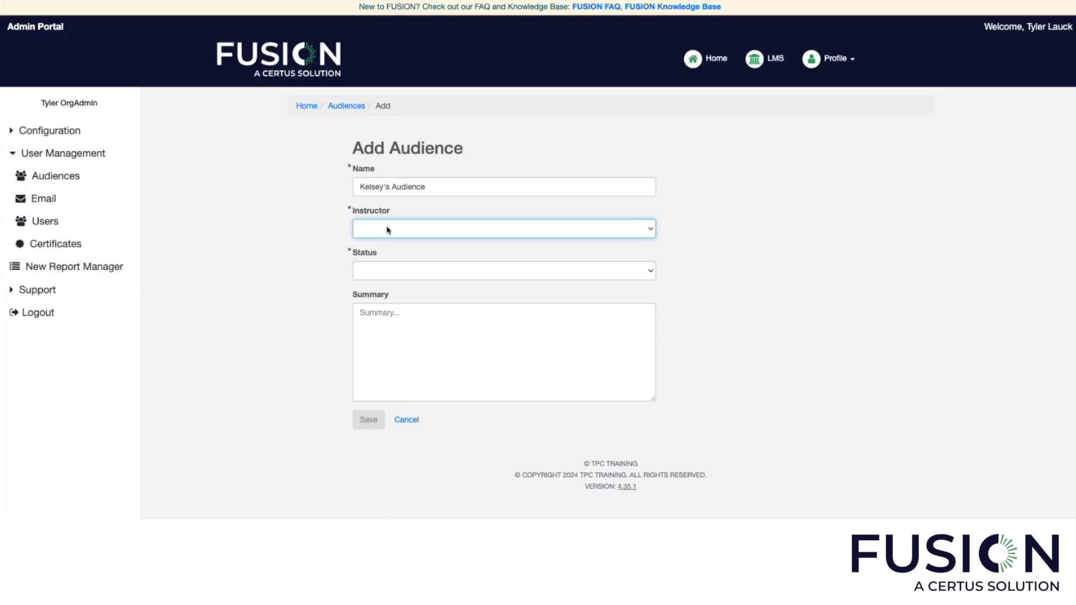
{"action": "left_click", "coordinate": [377, 255]}
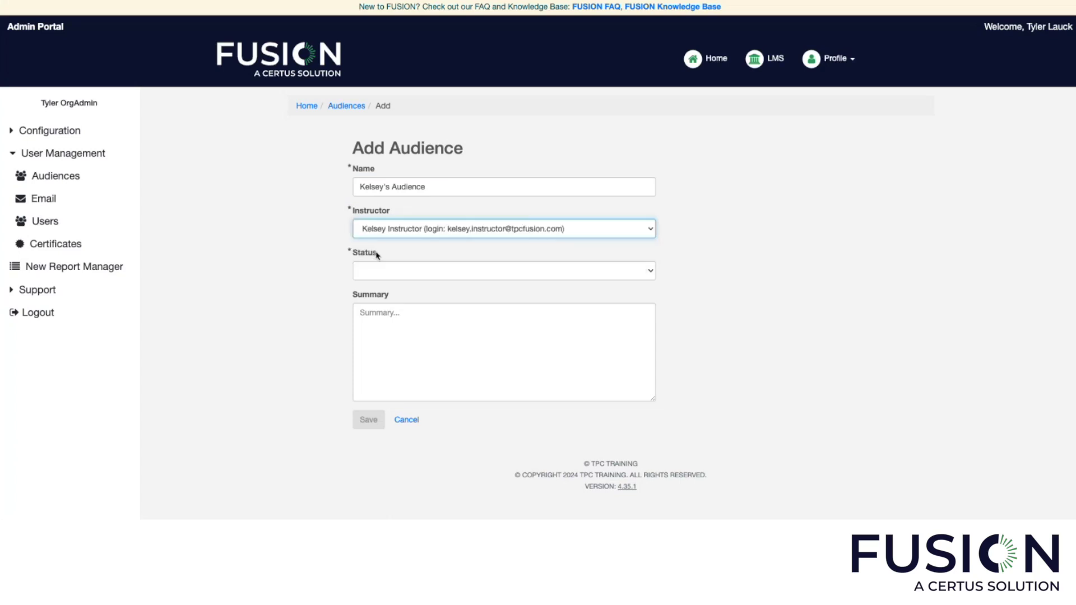
{"action": "left_click", "coordinate": [379, 271]}
{"action": "left_click", "coordinate": [379, 275]}
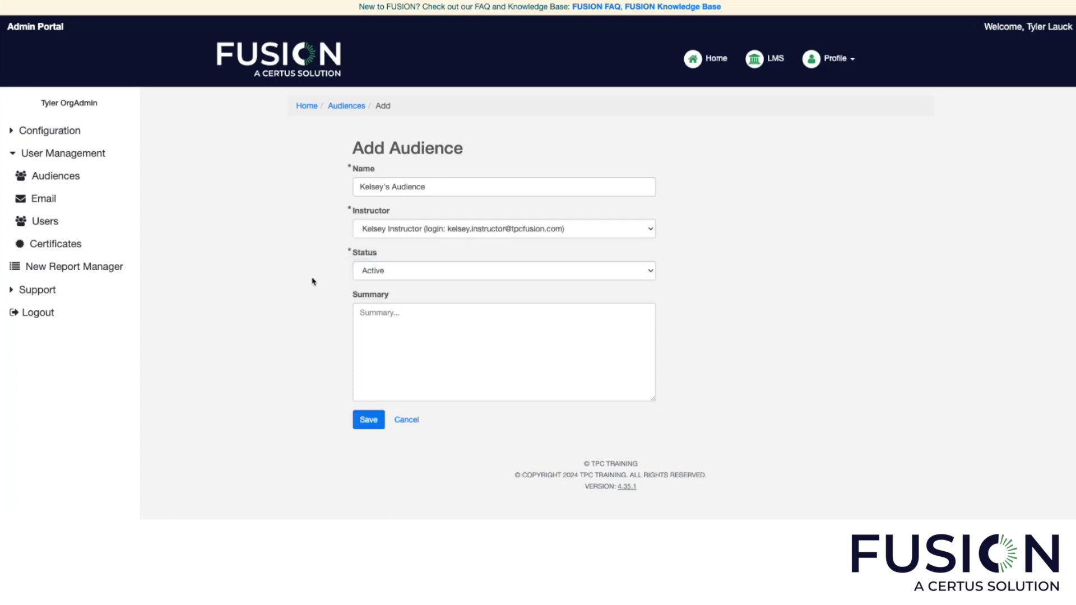
{"action": "left_click", "coordinate": [368, 420]}
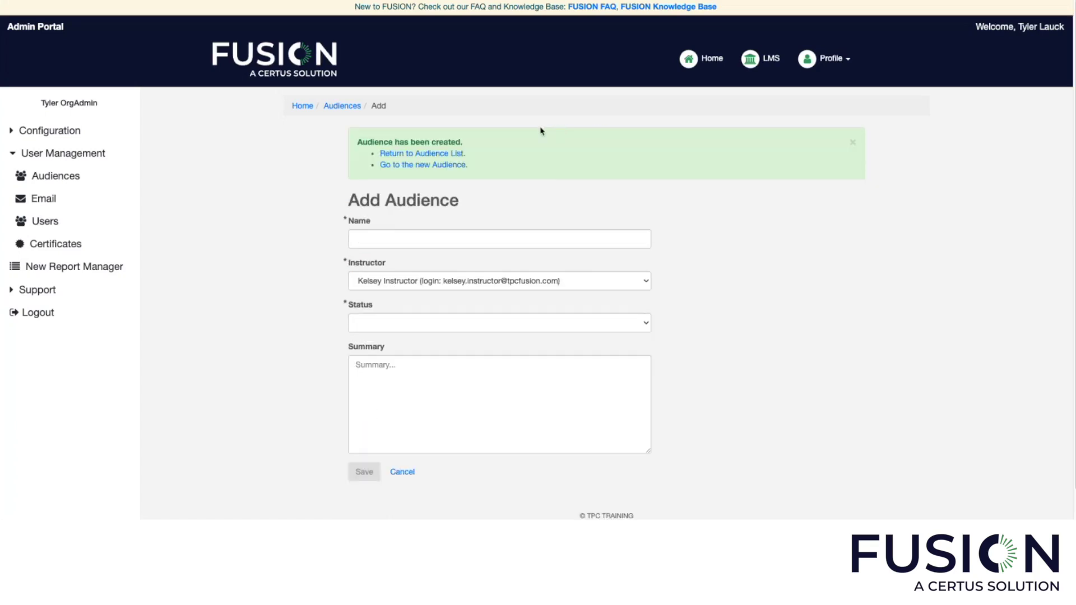
Step: Open the newly created audience and review its audience details
{"action": "left_click", "coordinate": [439, 165]}
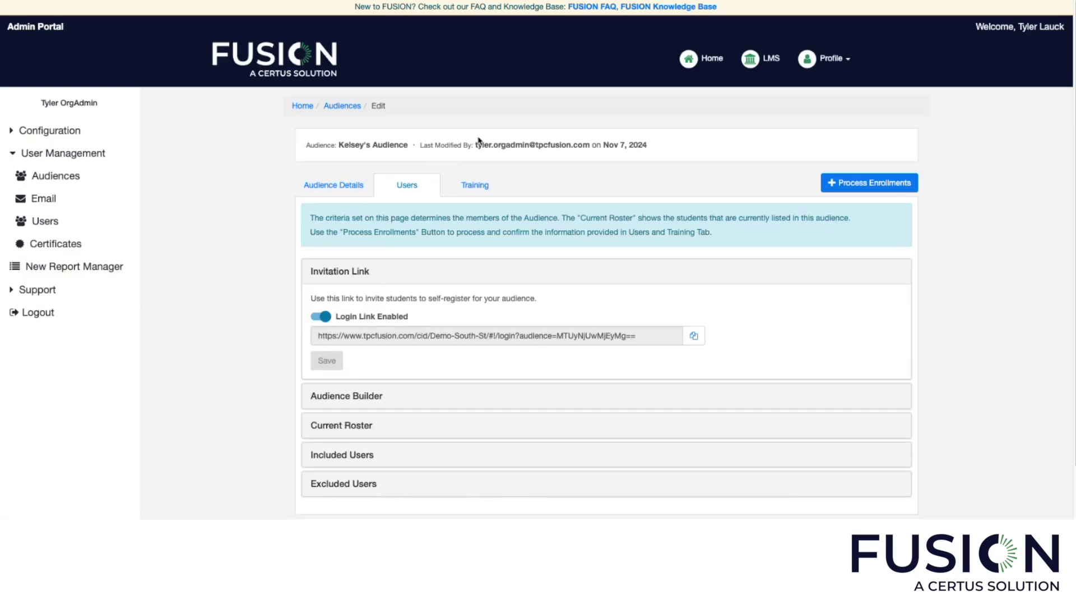
{"action": "left_click", "coordinate": [330, 186]}
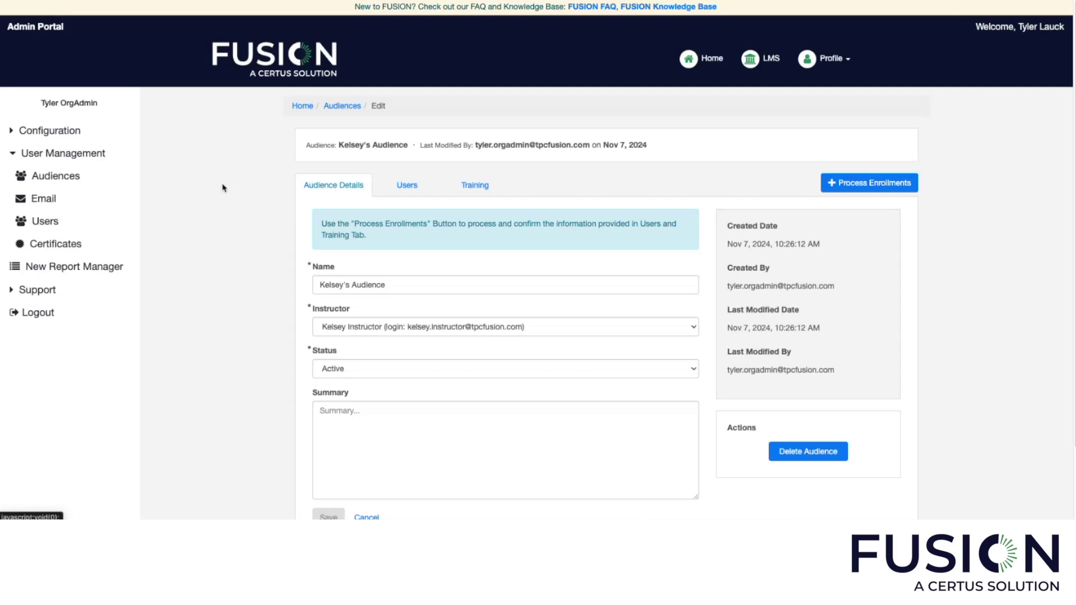
{"action": "scroll", "coordinate": [219, 219], "scroll_direction": "down", "scroll_amount": 1}
{"action": "scroll", "coordinate": [238, 343], "scroll_direction": "up", "scroll_amount": 1}
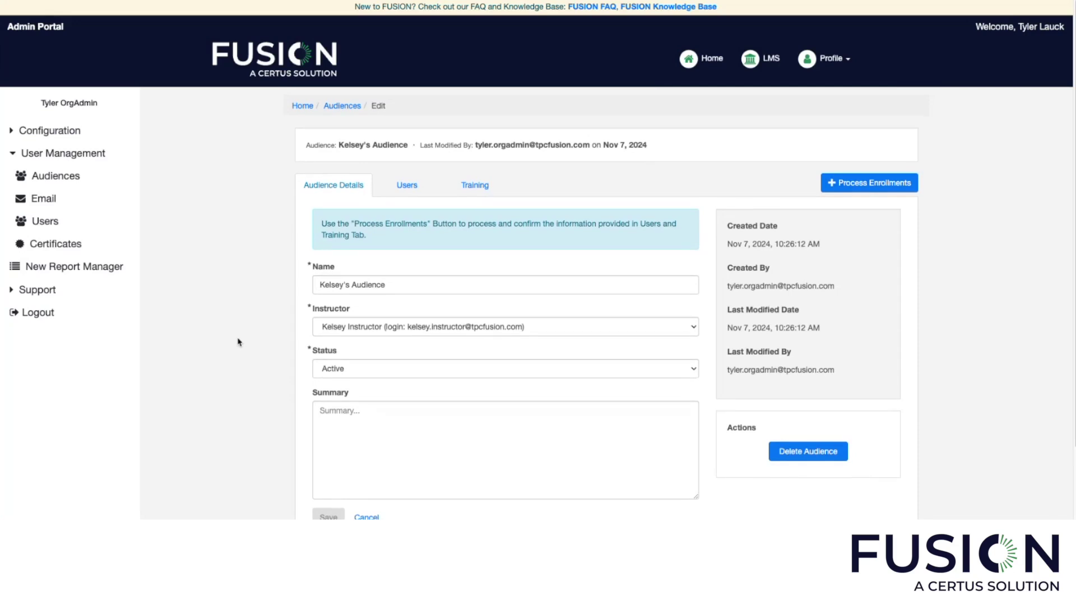
Step: Add the Rigging Safety and 30-Hour OSHA Outreach for General Industry courses to the audience's training with enrollment frequency Once
{"action": "left_click", "coordinate": [485, 189]}
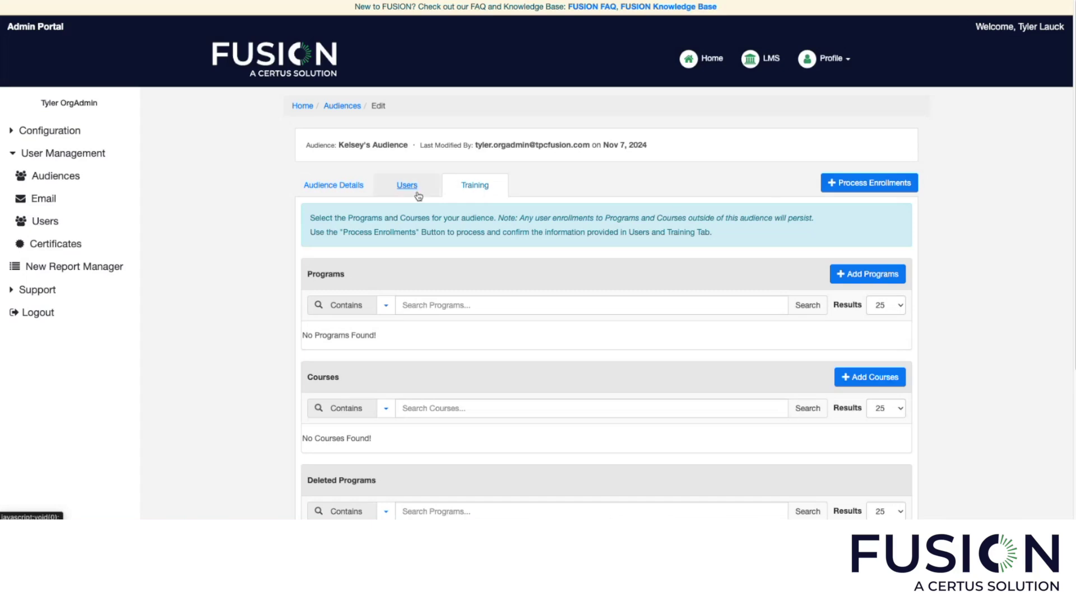
{"action": "left_click", "coordinate": [845, 385]}
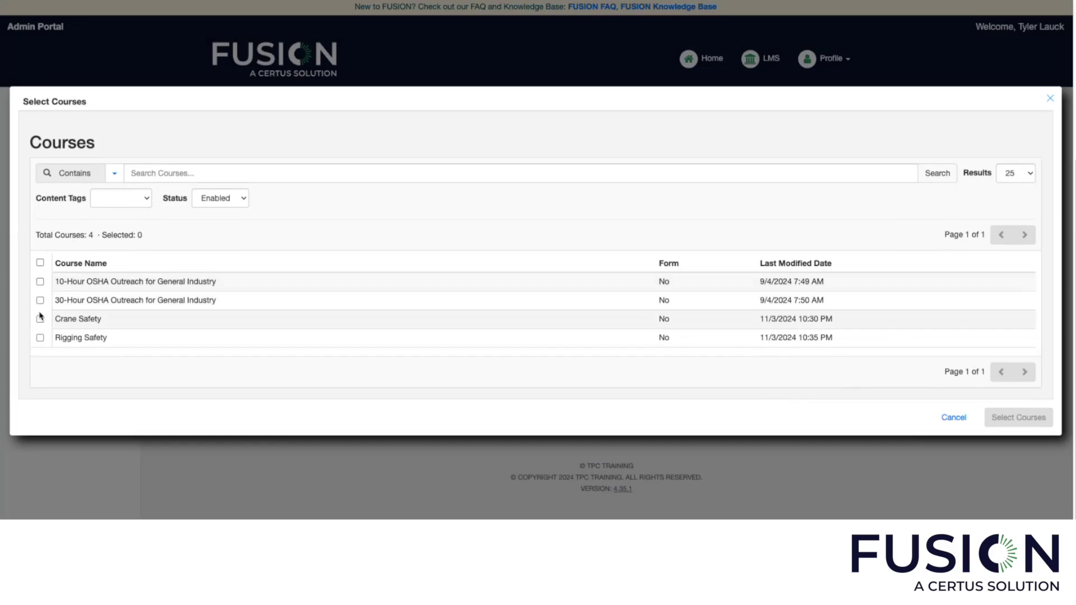
{"action": "left_click", "coordinate": [39, 338]}
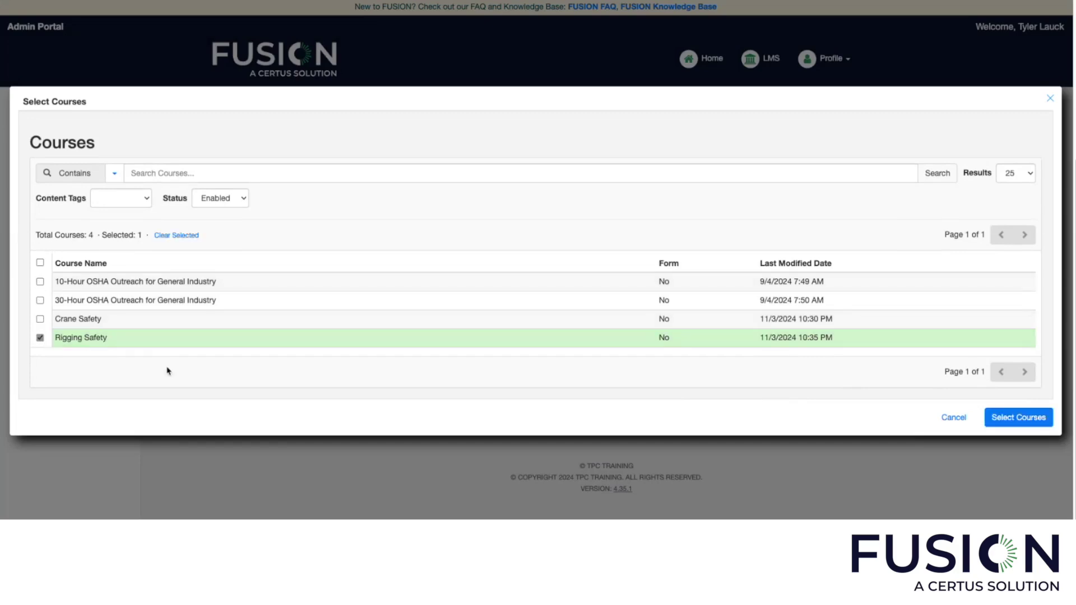
{"action": "left_click", "coordinate": [40, 301]}
{"action": "left_click", "coordinate": [1013, 418]}
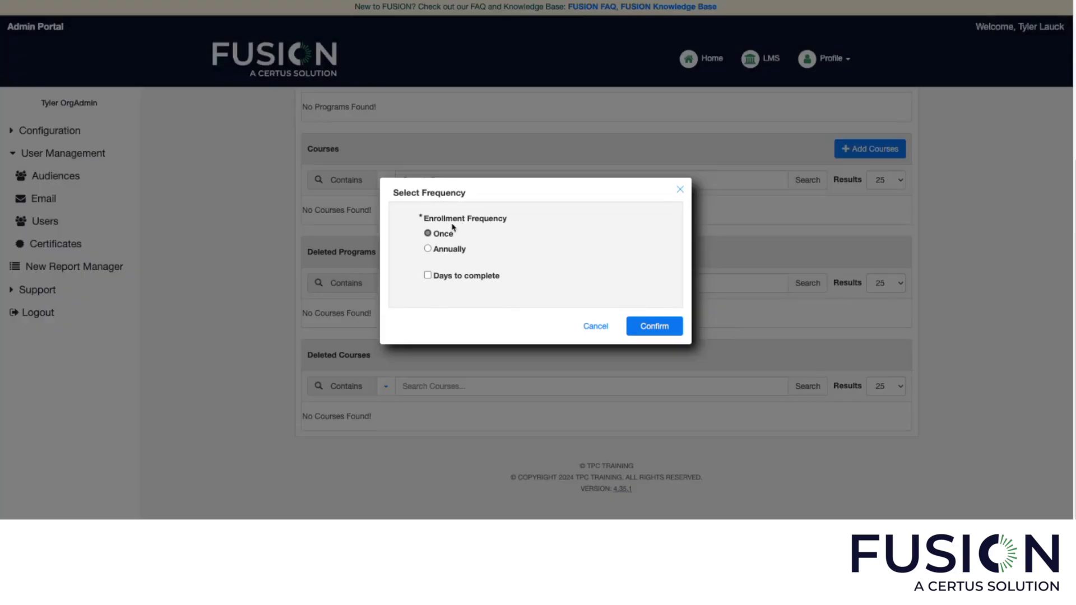
{"action": "left_click", "coordinate": [653, 325]}
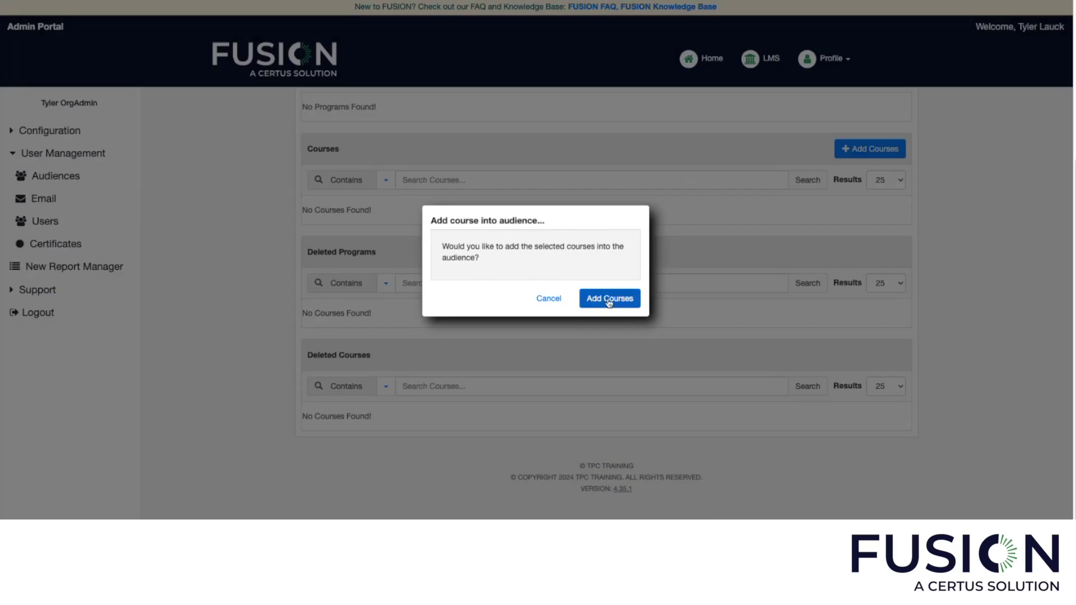
{"action": "left_click", "coordinate": [608, 301]}
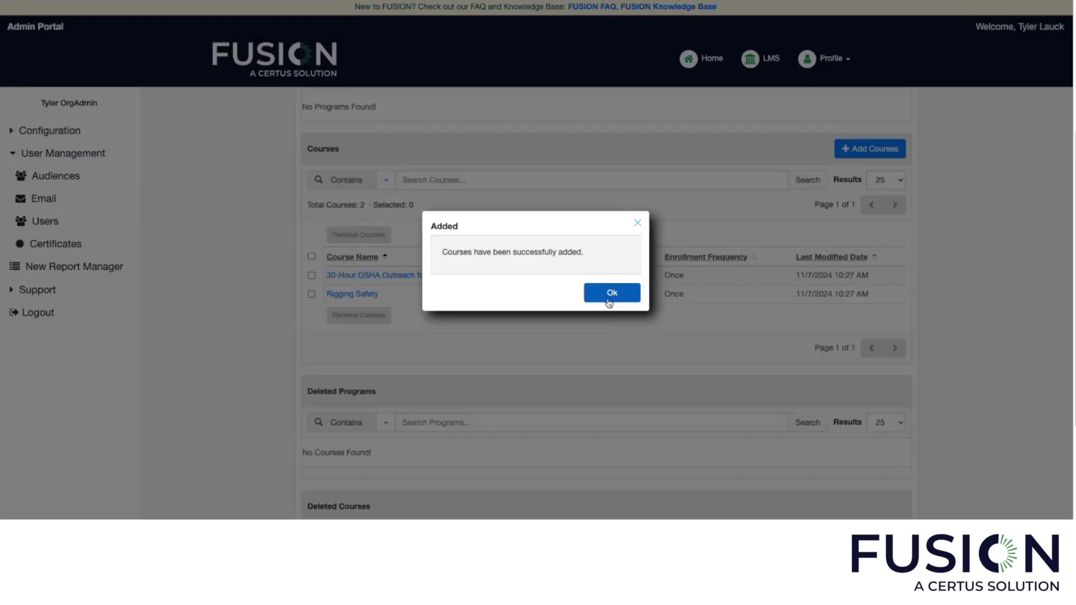
{"action": "left_click", "coordinate": [610, 298]}
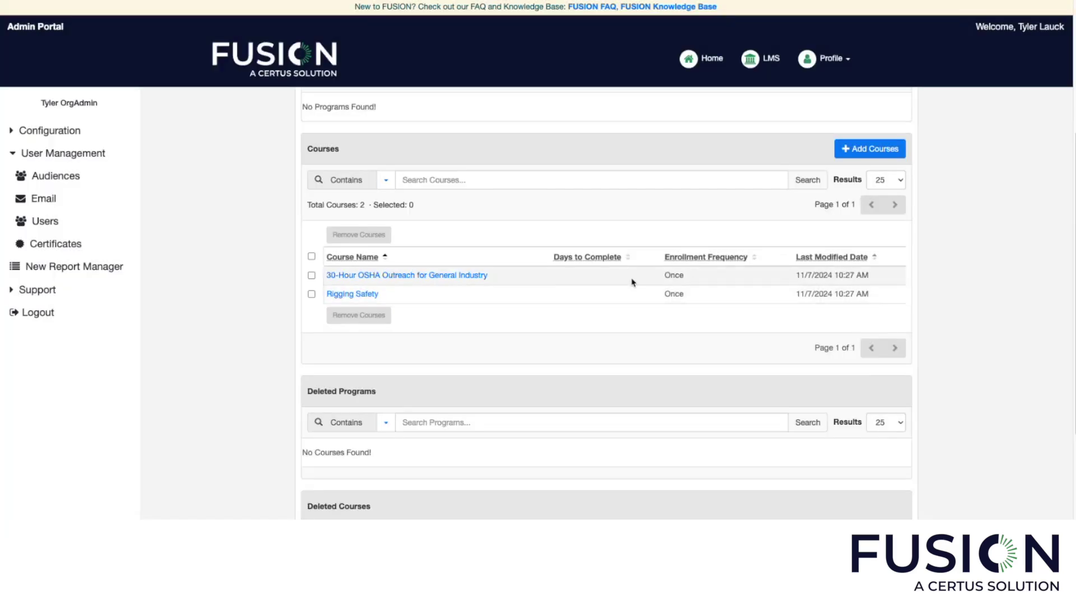
Step: Process the enrollments for the audience's current roster
{"action": "scroll", "coordinate": [633, 282], "scroll_direction": "up", "scroll_amount": 4}
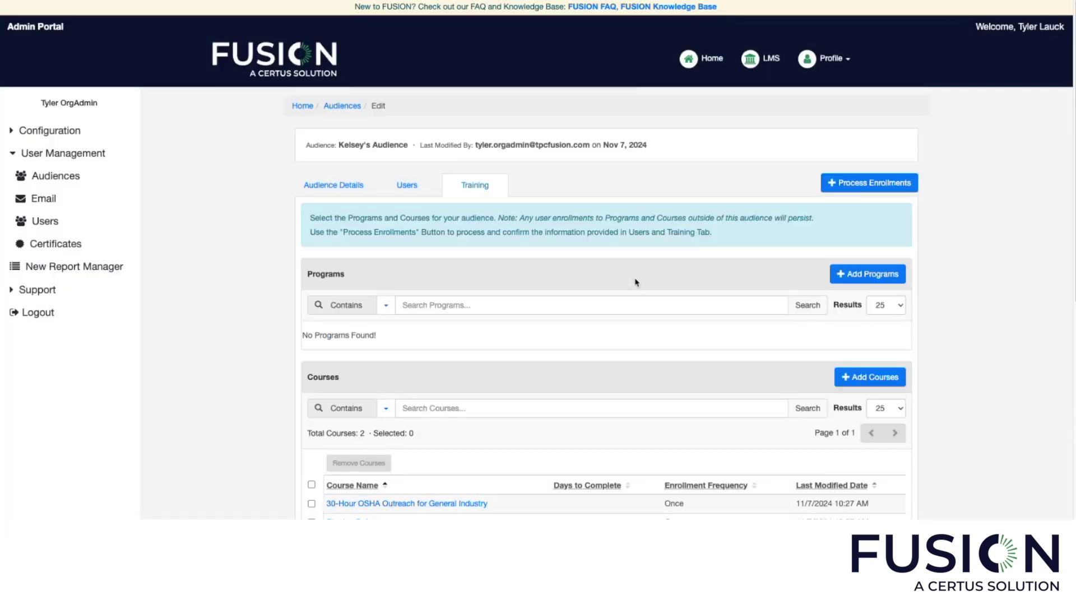
{"action": "left_click", "coordinate": [866, 188]}
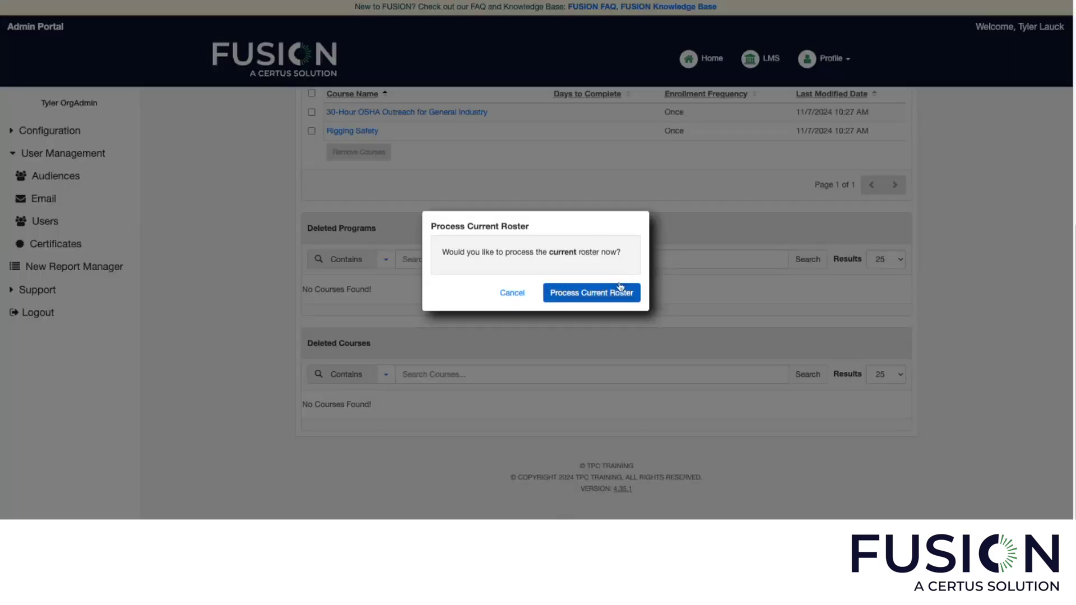
{"action": "left_click", "coordinate": [617, 292]}
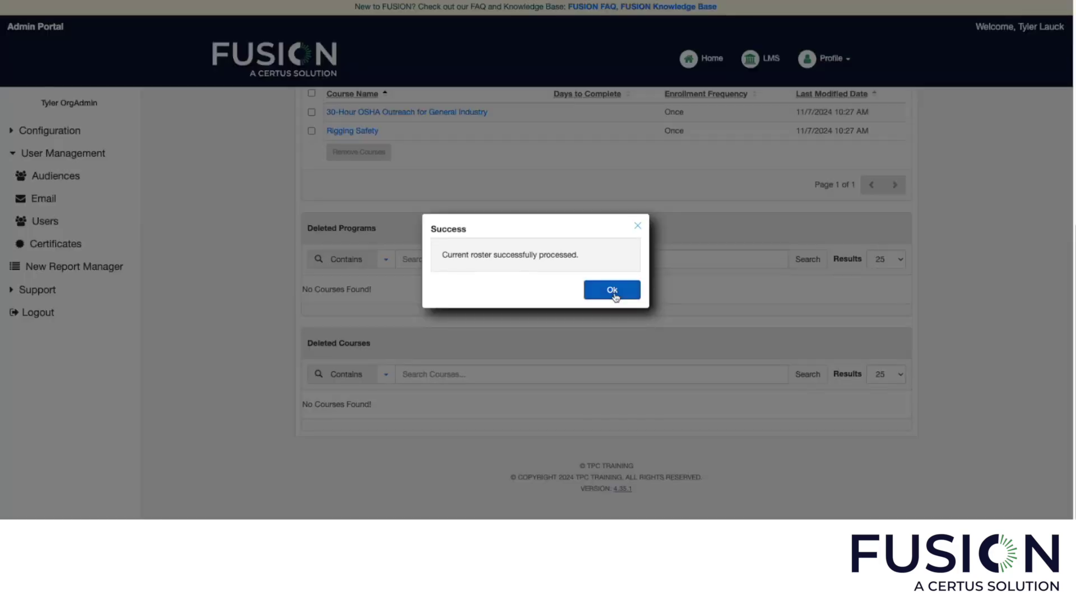
{"action": "left_click", "coordinate": [617, 291]}
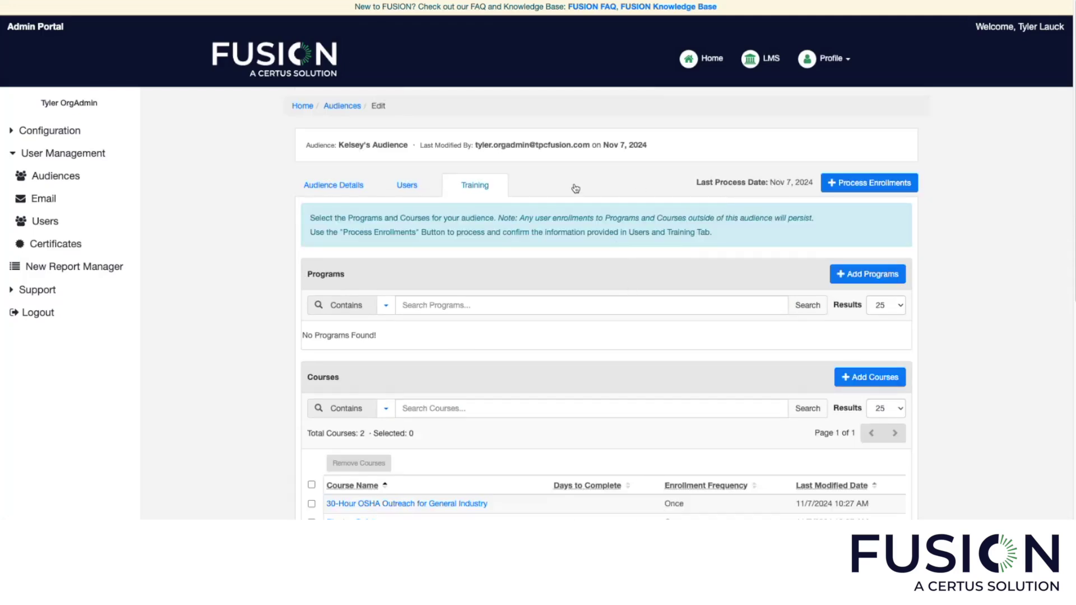
Step: Copy the audience's invitation link, open it in a new browser window, and examine the self-registration account form
{"action": "left_click", "coordinate": [400, 185]}
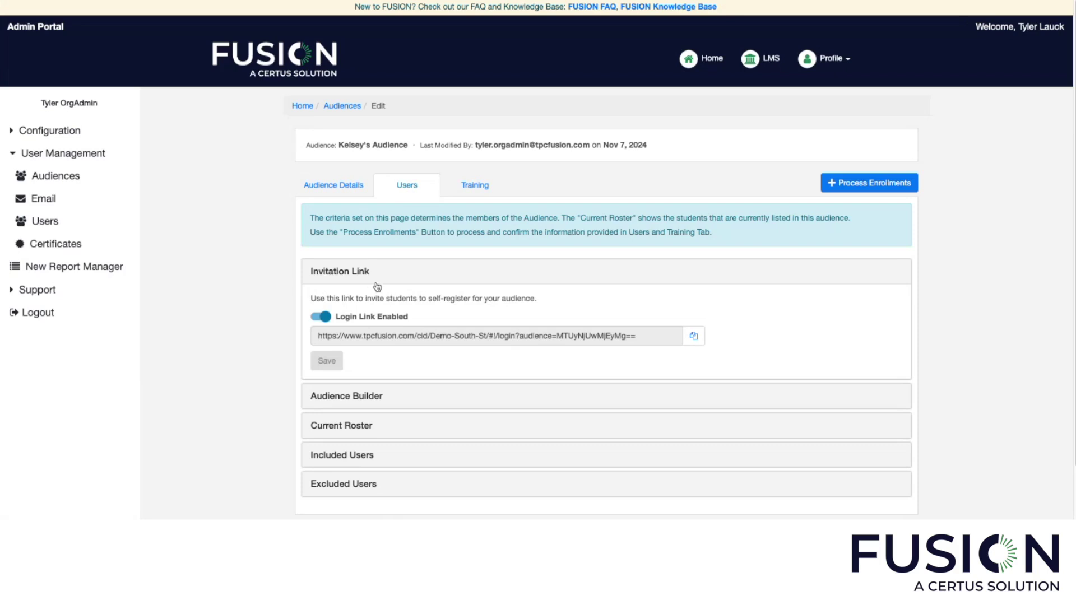
{"action": "left_click", "coordinate": [650, 336]}
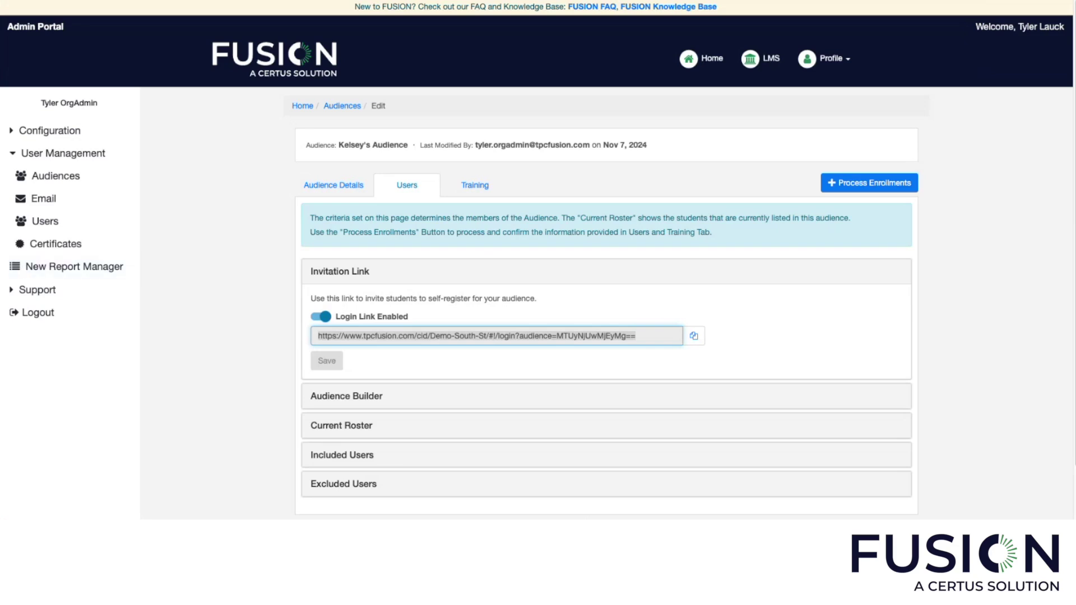
{"action": "key", "text": "super+n"}
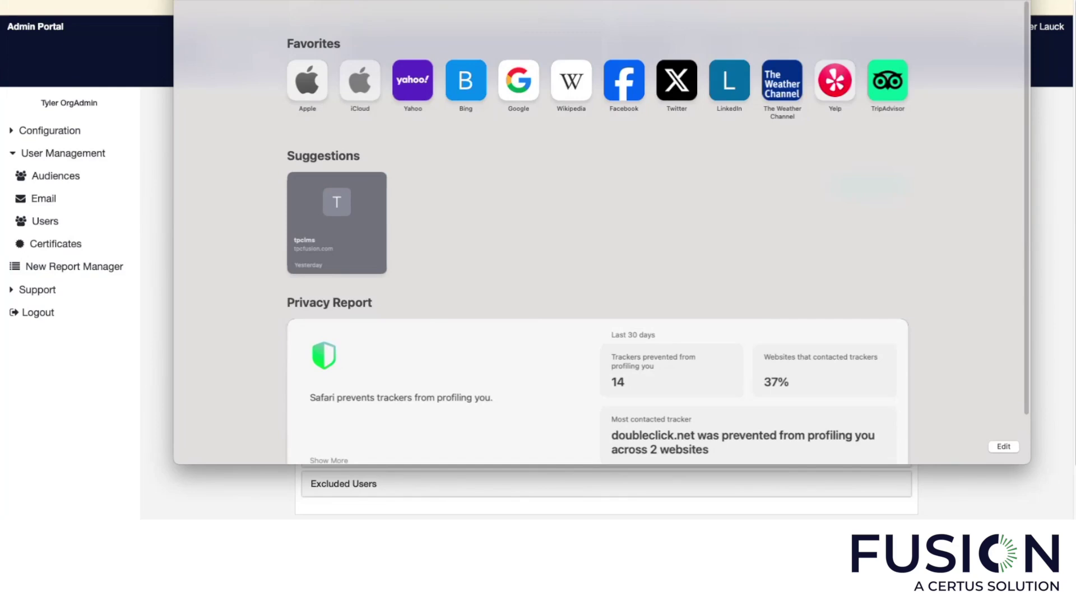
{"action": "key", "text": "Return"}
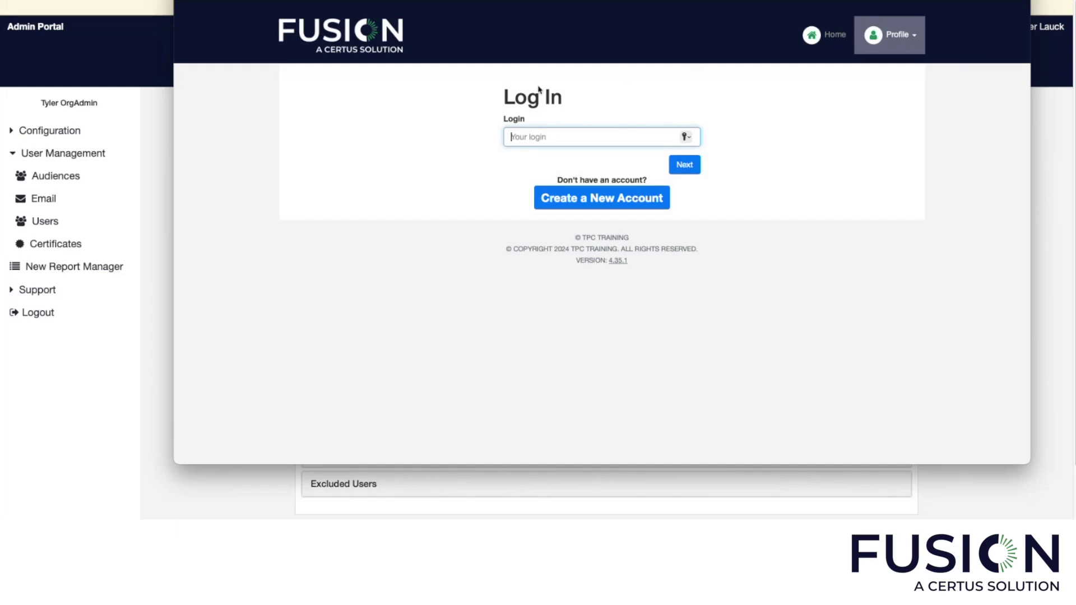
{"action": "left_click", "coordinate": [567, 205]}
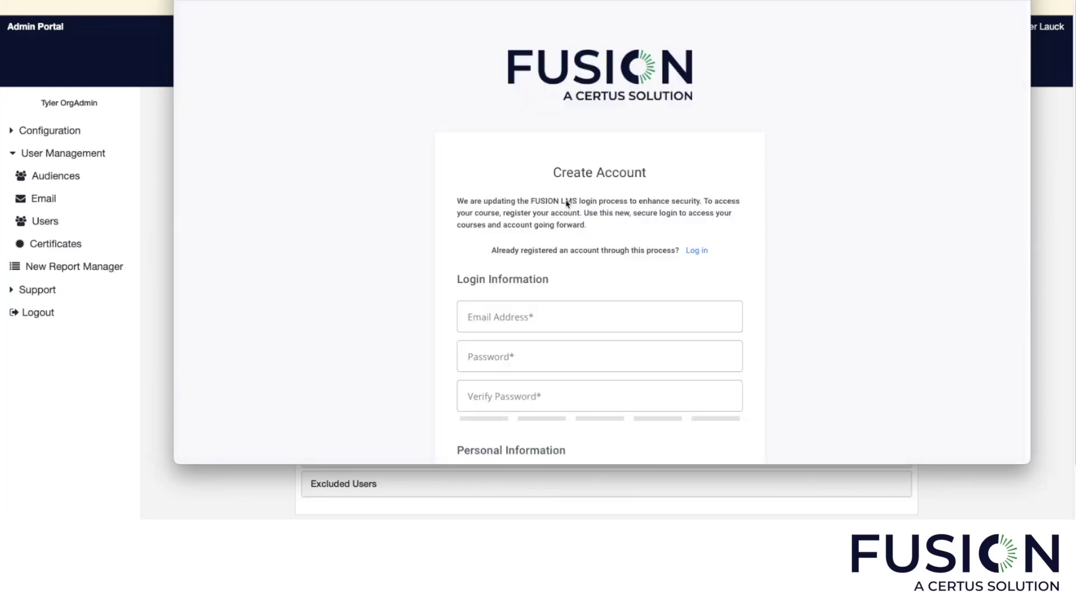
{"action": "scroll", "coordinate": [782, 183], "scroll_direction": "down", "scroll_amount": 3}
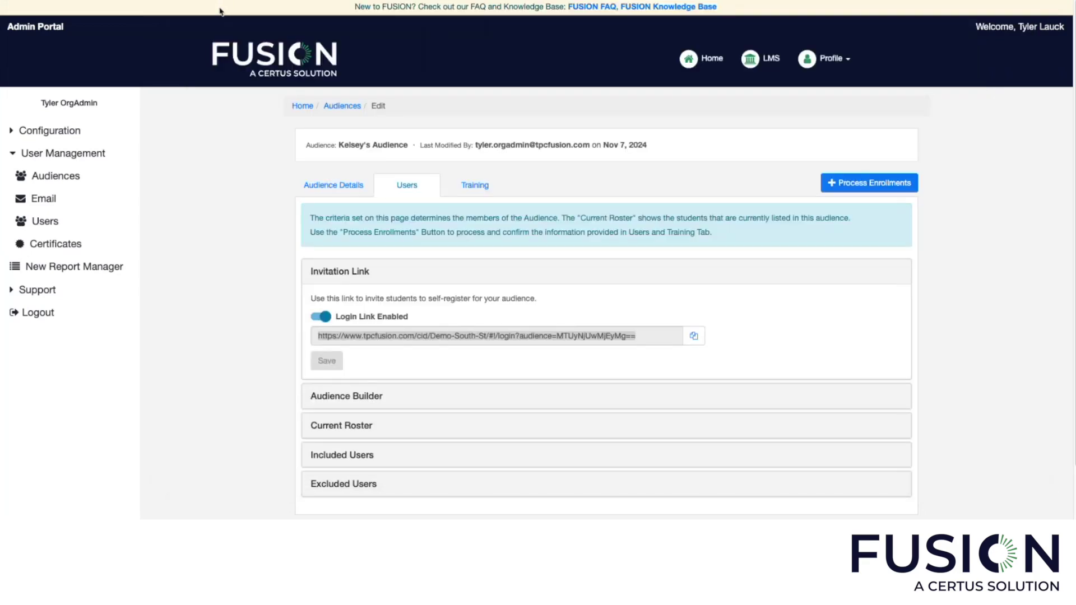
{"action": "left_click", "coordinate": [649, 333]}
{"action": "left_click", "coordinate": [647, 334]}
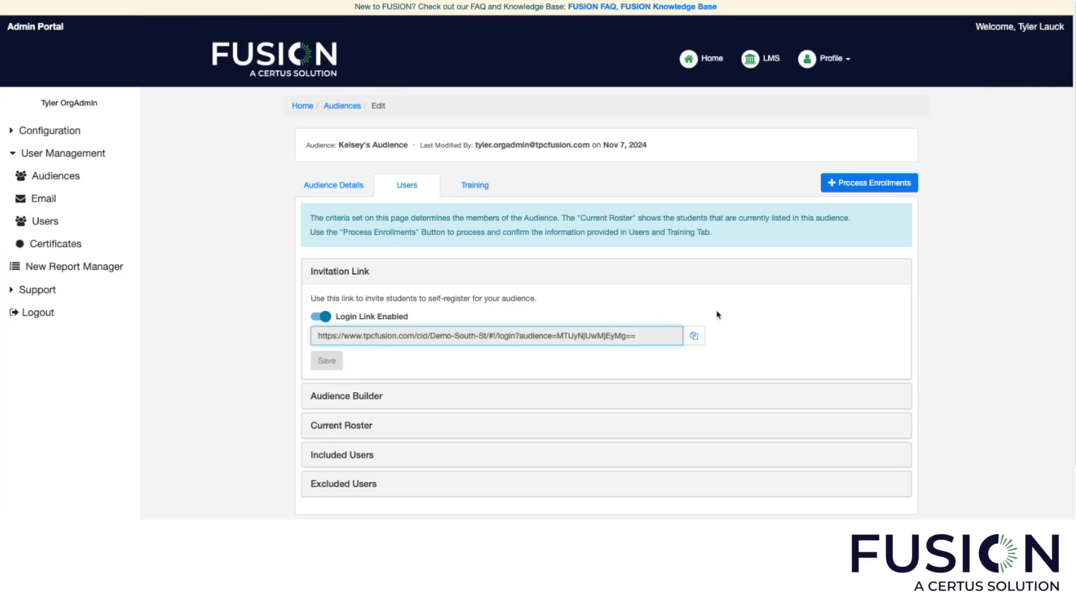
Step: Include the second, third and sixth listed users, all students, in the audience and process enrollments for the current roster
{"action": "left_click", "coordinate": [402, 460]}
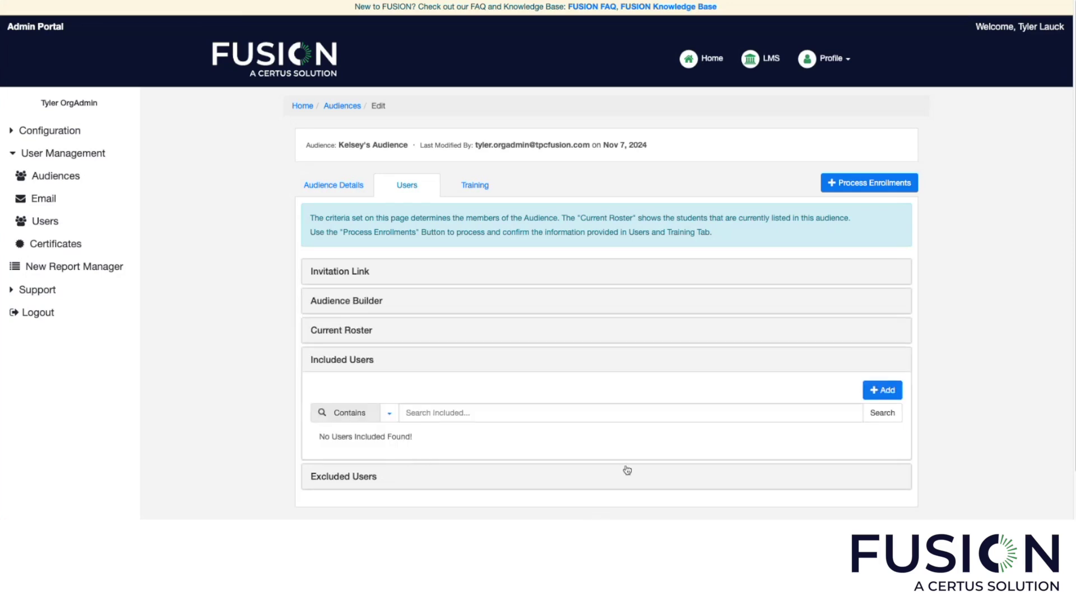
{"action": "left_click", "coordinate": [885, 391]}
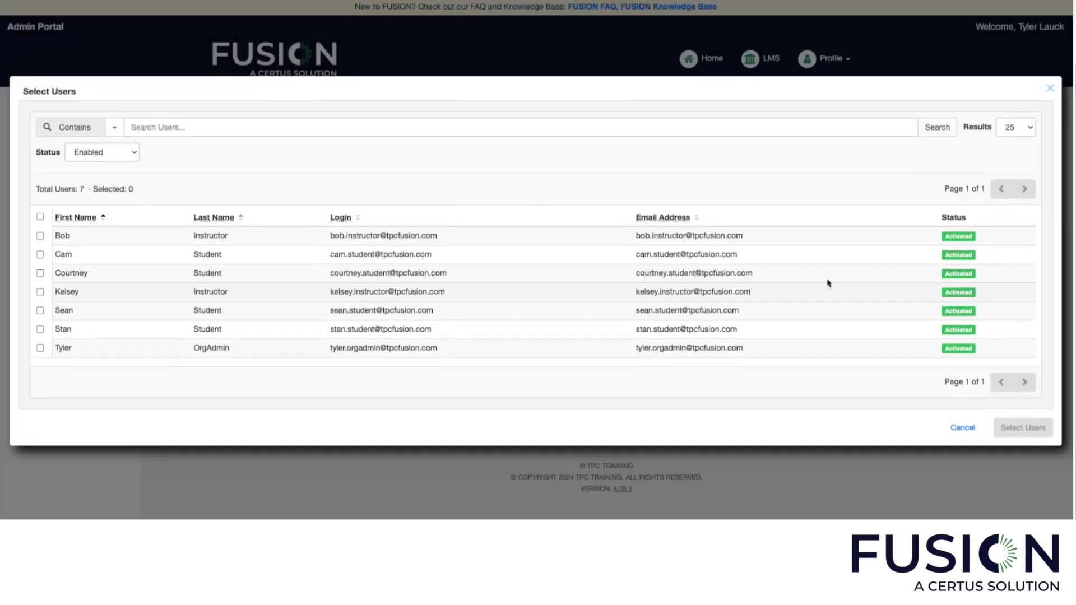
{"action": "left_click", "coordinate": [39, 331]}
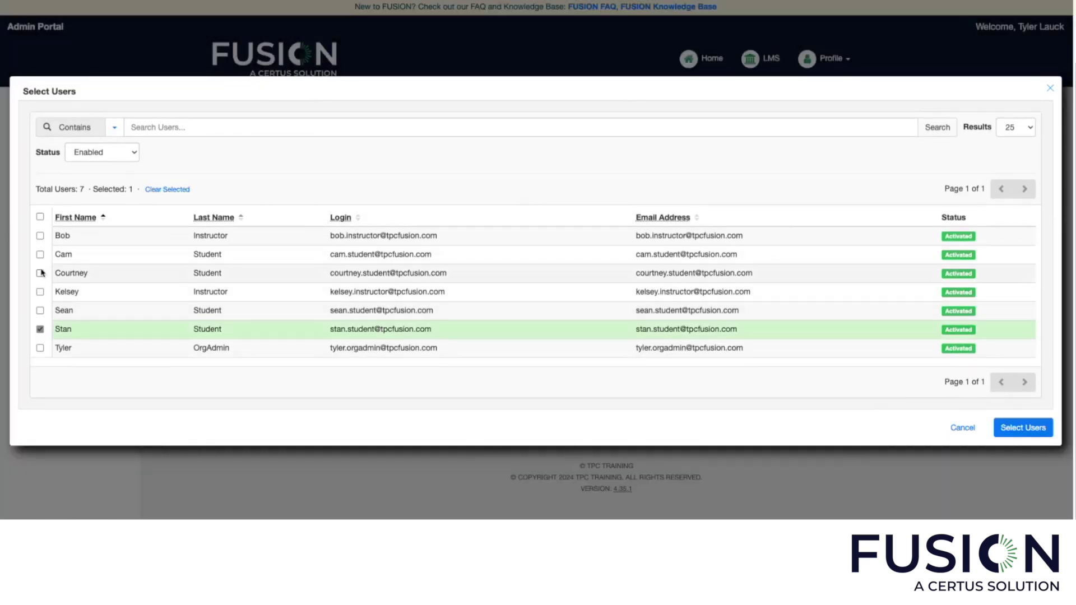
{"action": "left_click", "coordinate": [40, 273]}
{"action": "left_click", "coordinate": [40, 254]}
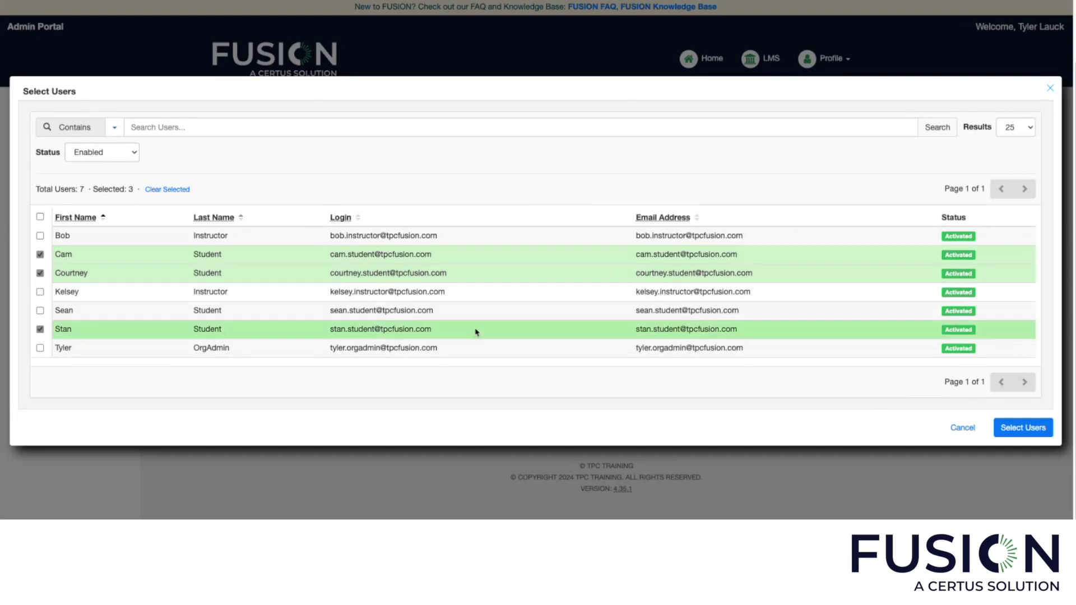
{"action": "left_click", "coordinate": [1034, 428]}
{"action": "left_click", "coordinate": [597, 299]}
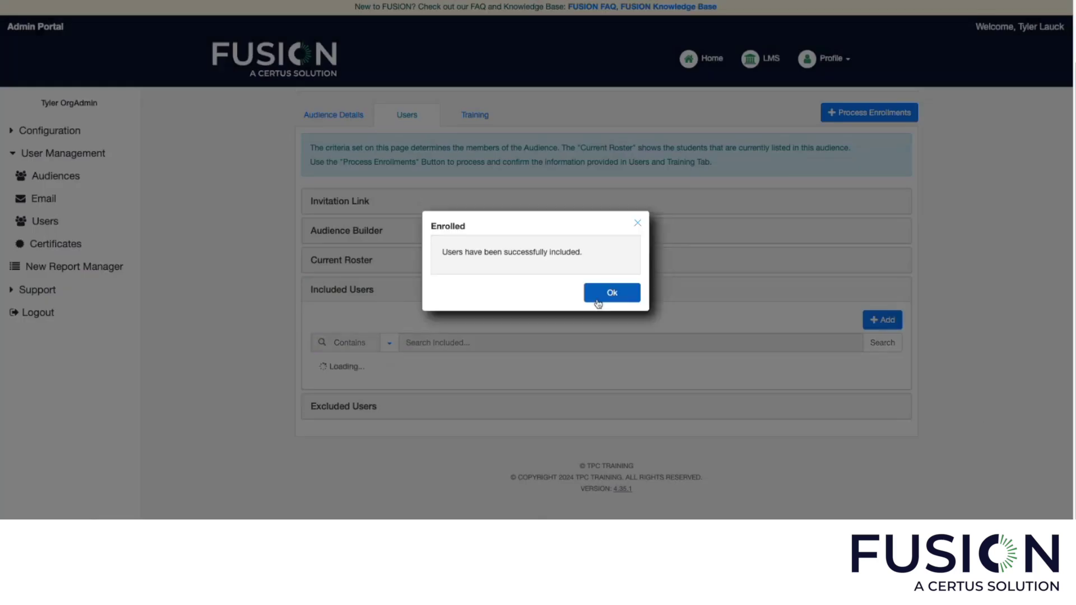
{"action": "left_click", "coordinate": [613, 294]}
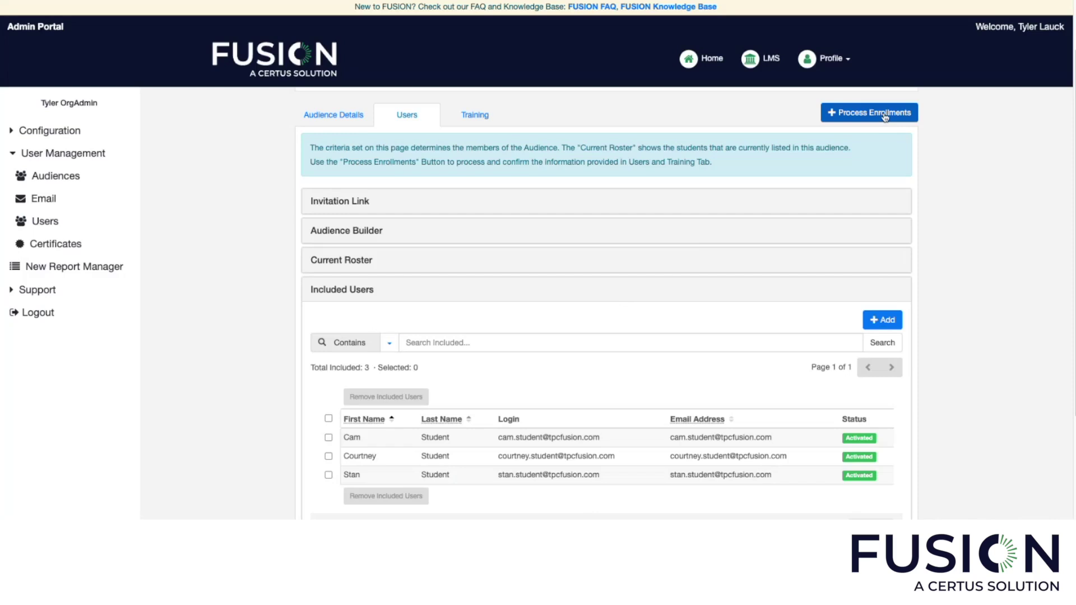
{"action": "left_click", "coordinate": [885, 114]}
{"action": "left_click", "coordinate": [626, 295]}
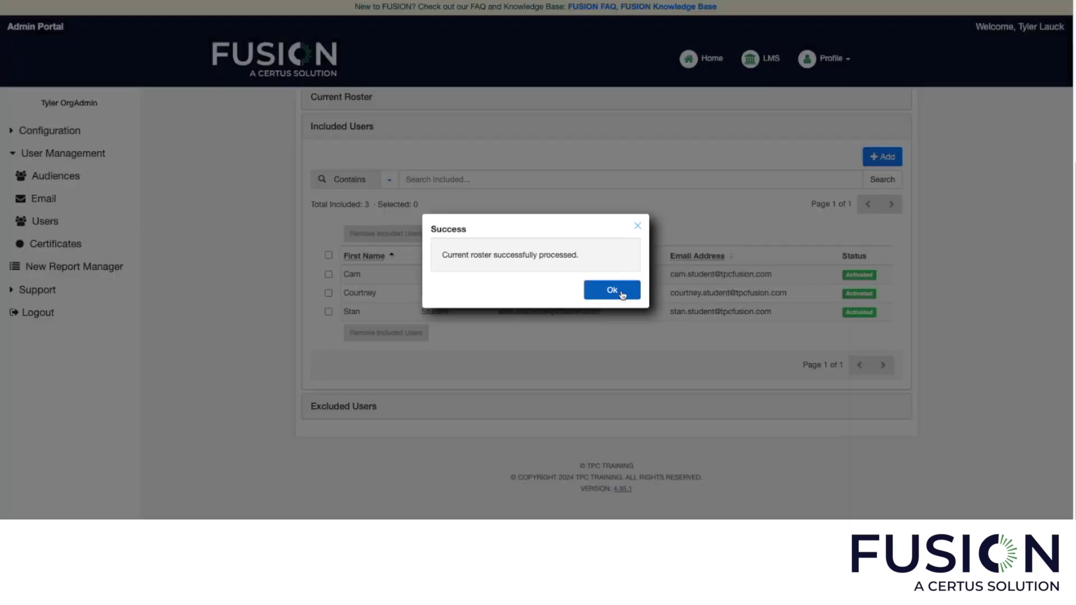
Step: Dismiss the processing confirmation, reload the audience page, and review the students in its Current Roster
{"action": "left_click", "coordinate": [622, 294]}
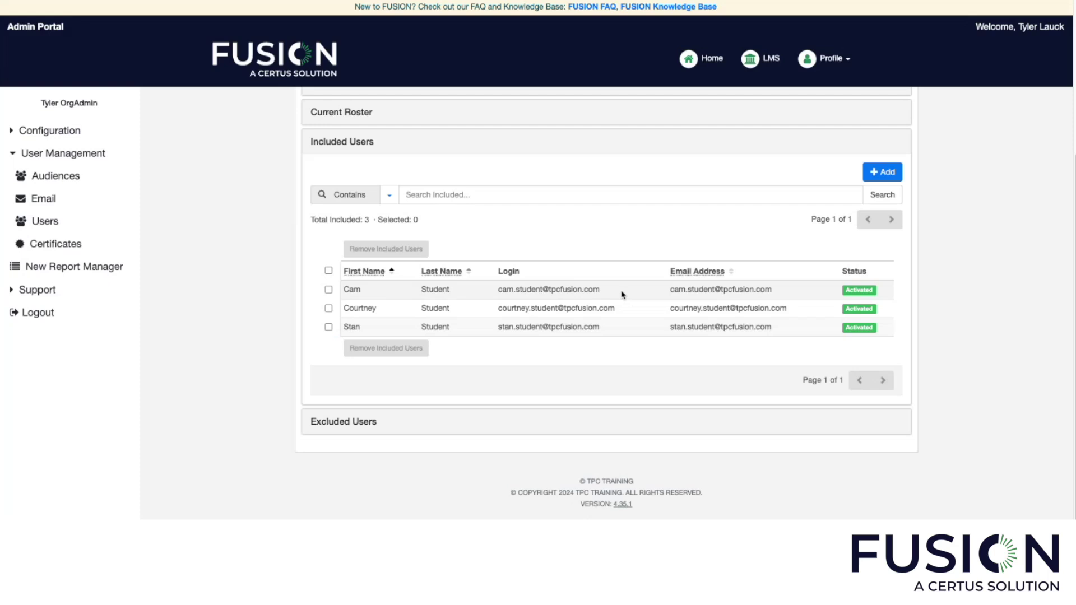
{"action": "scroll", "coordinate": [621, 295], "scroll_direction": "up", "scroll_amount": 3}
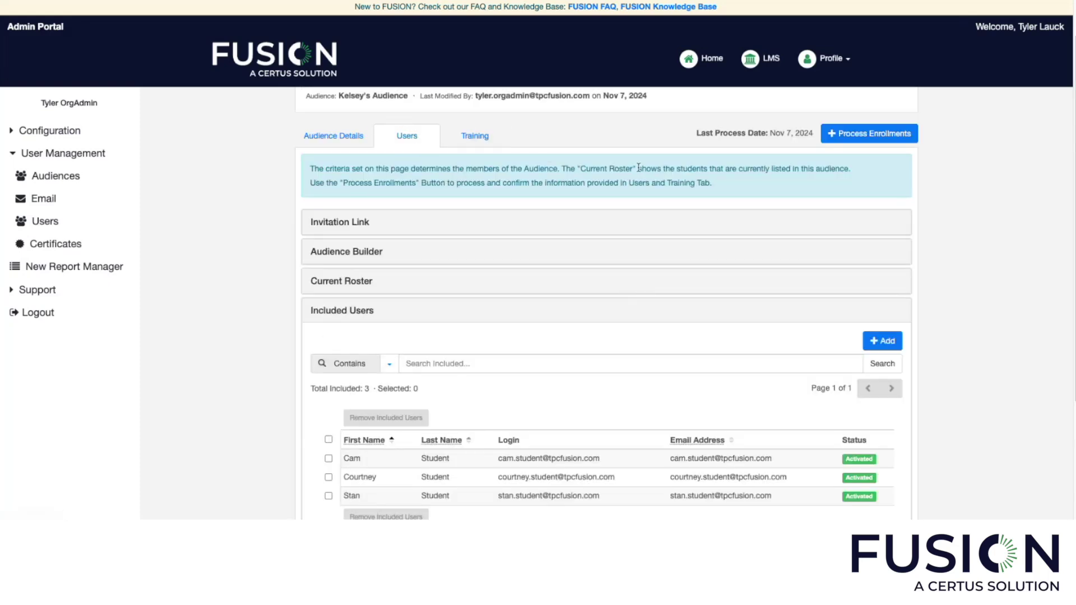
{"action": "left_click", "coordinate": [401, 288]}
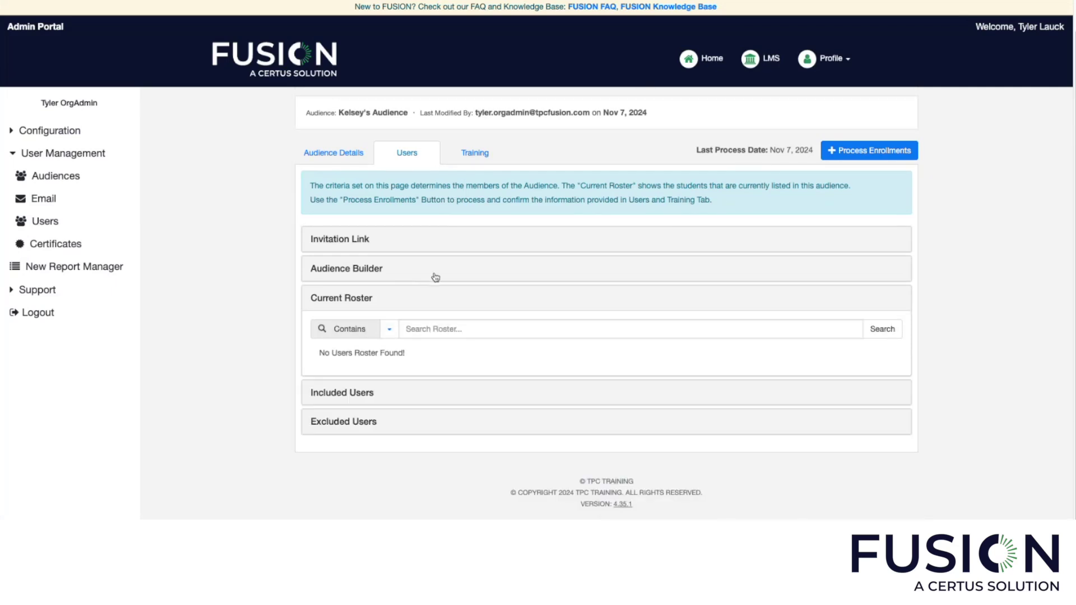
{"action": "key", "text": "super+r"}
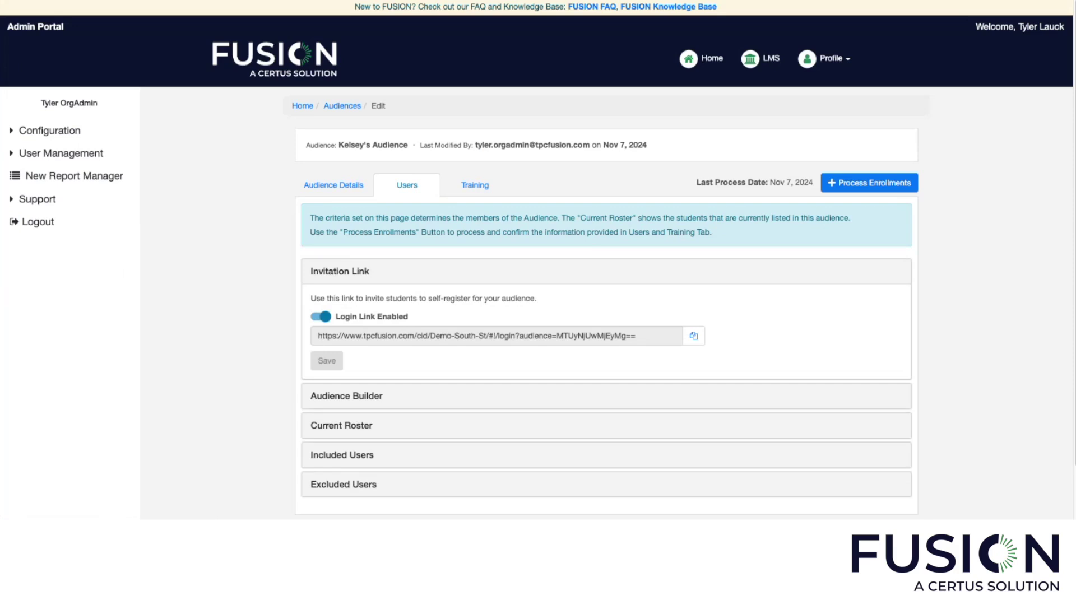
{"action": "left_click", "coordinate": [411, 420]}
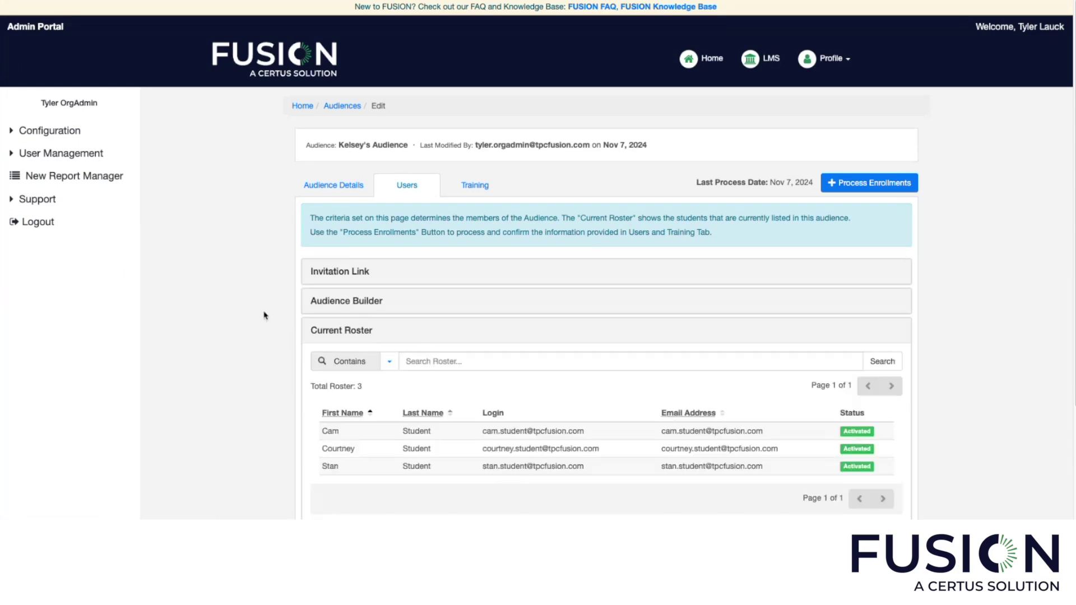
{"action": "scroll", "coordinate": [231, 302], "scroll_direction": "down", "scroll_amount": 3}
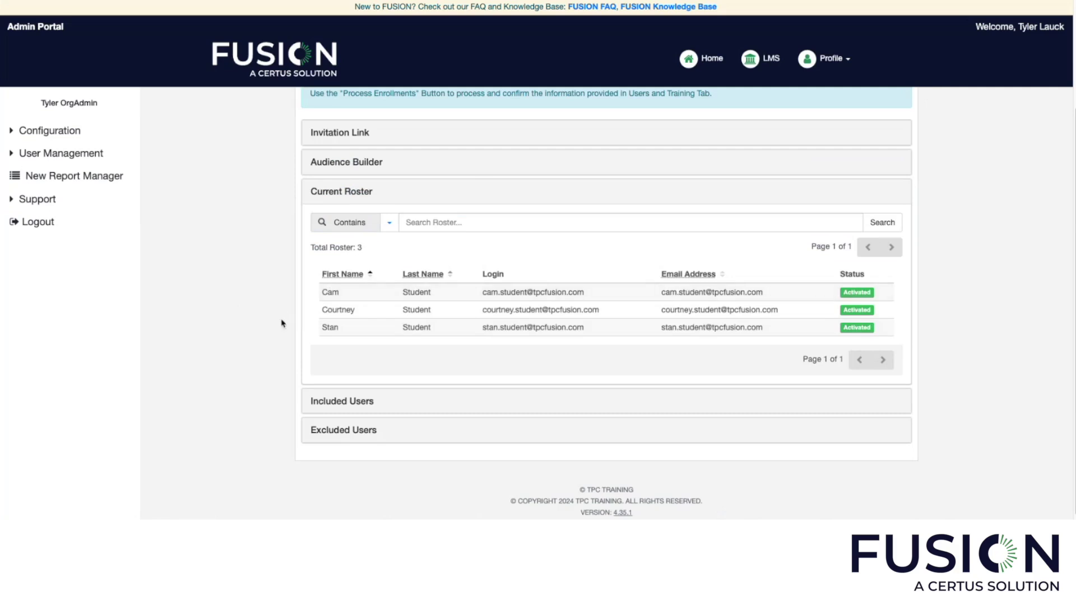
{"action": "scroll", "coordinate": [282, 314], "scroll_direction": "up", "scroll_amount": 3}
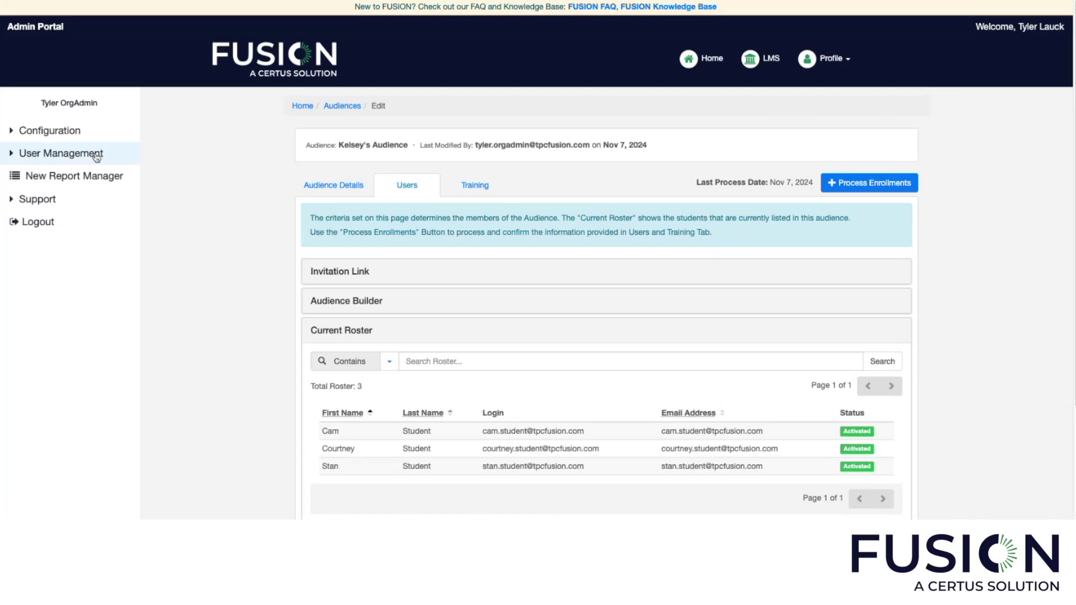
Step: Open the second listed user's record from the user list and examine that student's course enrollments
{"action": "left_click", "coordinate": [95, 155]}
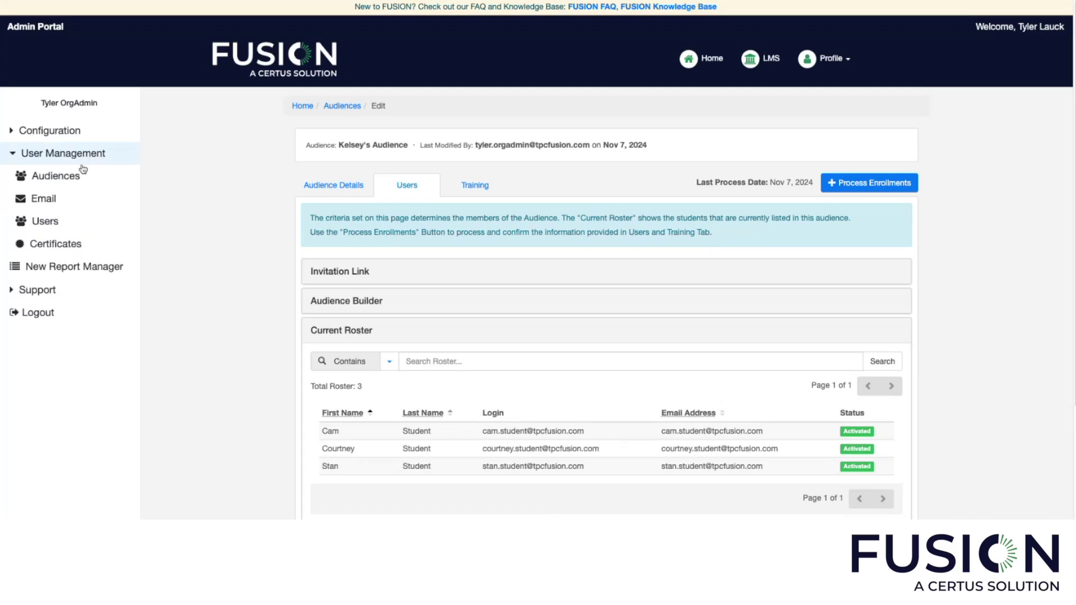
{"action": "left_click", "coordinate": [80, 221]}
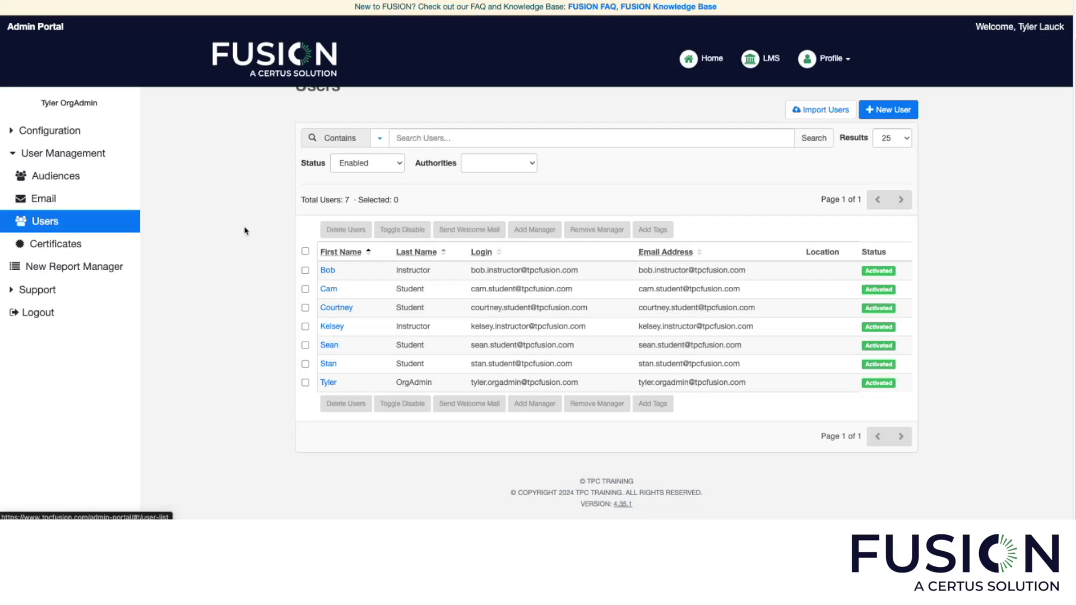
{"action": "left_click", "coordinate": [329, 290]}
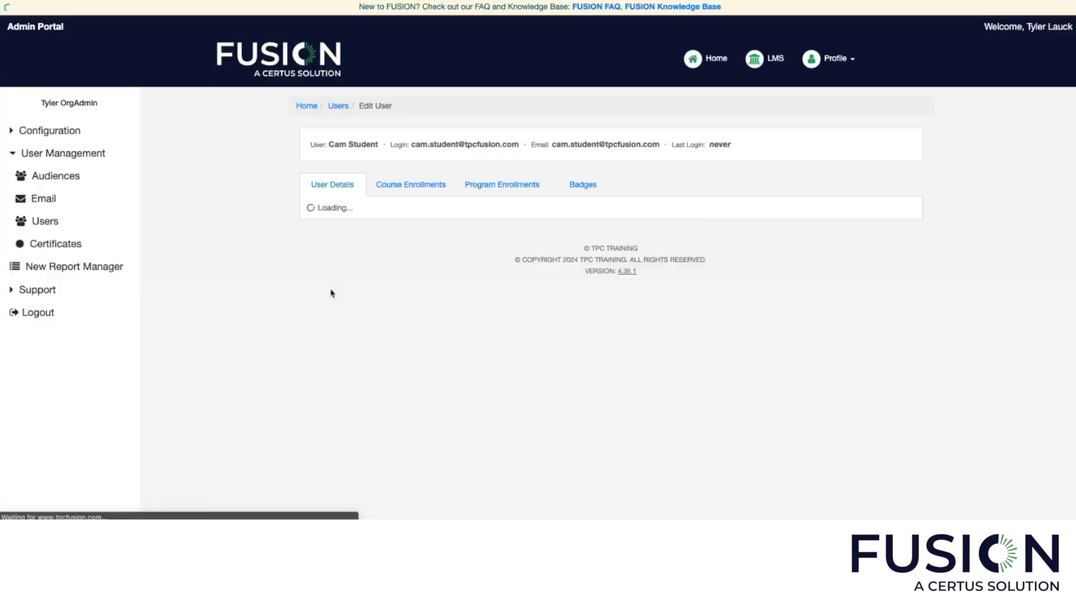
{"action": "left_click", "coordinate": [414, 192]}
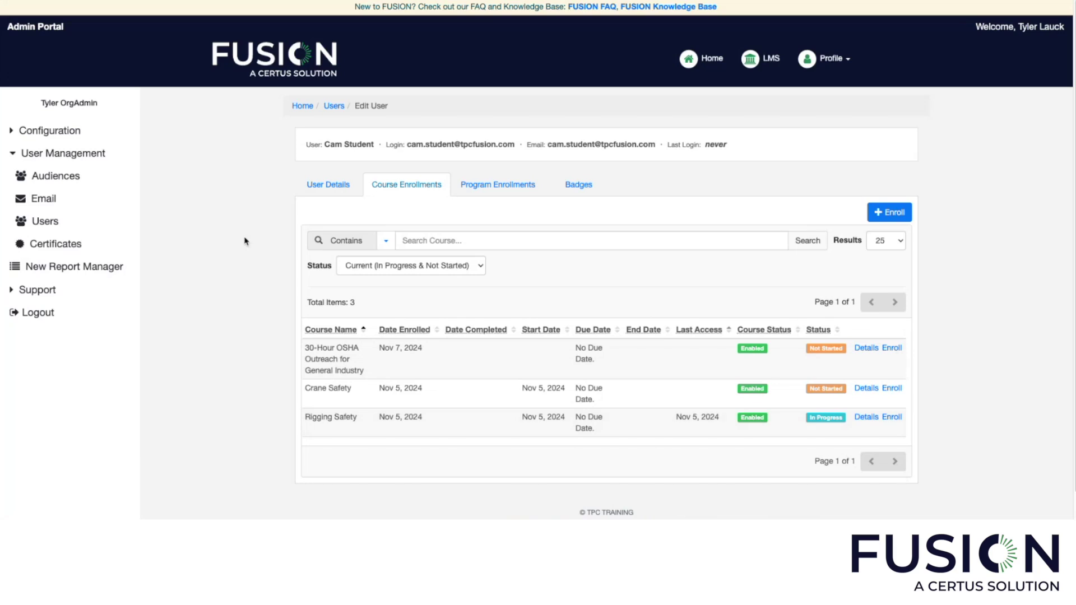
Step: Open the bulk certificate download page and review its search criteria
{"action": "left_click", "coordinate": [96, 252]}
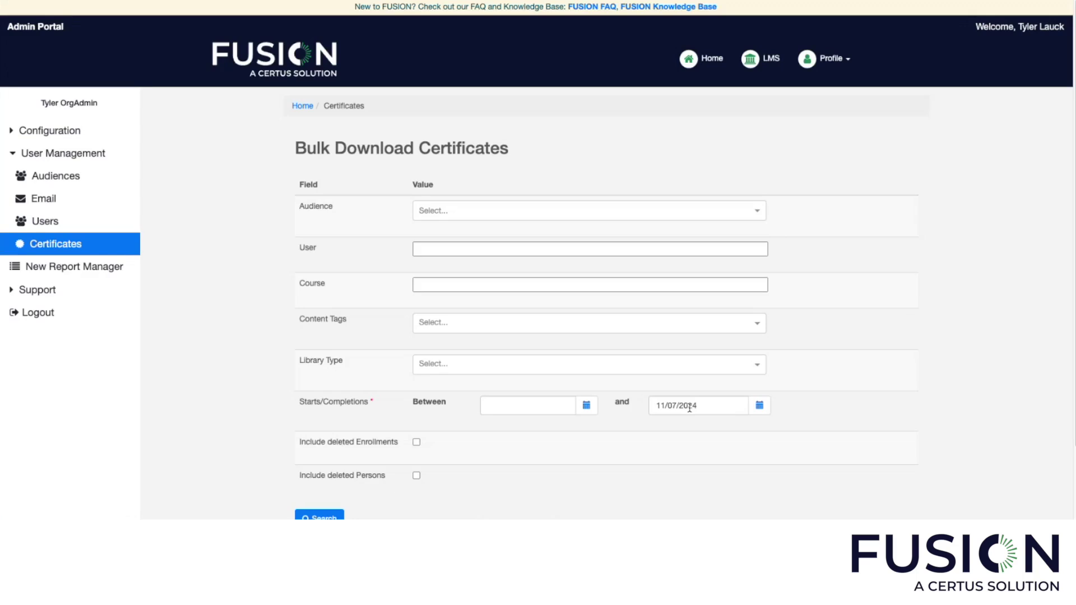
{"action": "scroll", "coordinate": [690, 408], "scroll_direction": "down", "scroll_amount": 2}
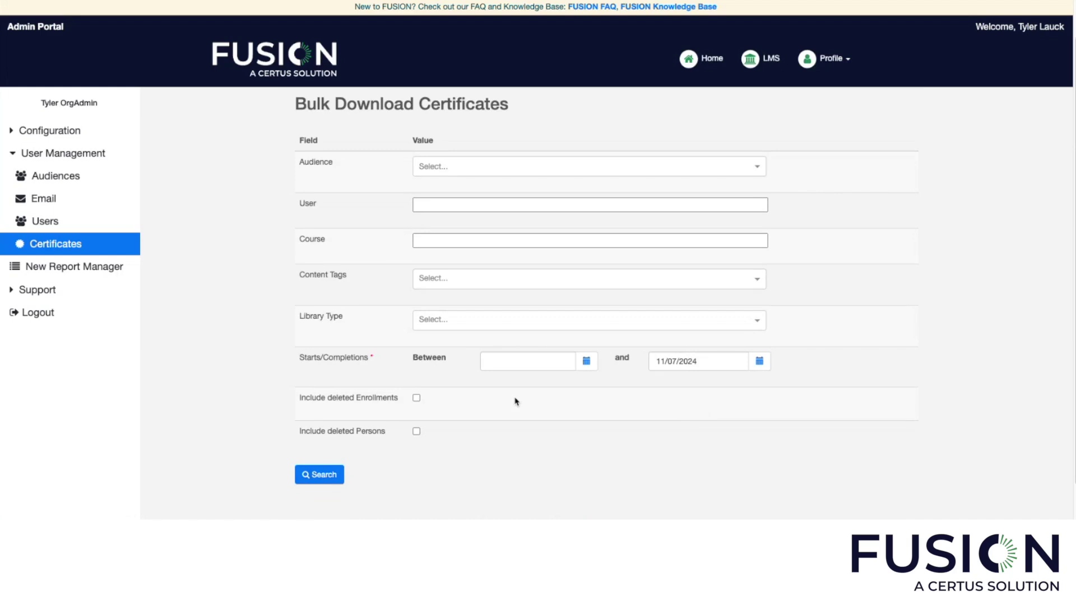
{"action": "left_click", "coordinate": [98, 156]}
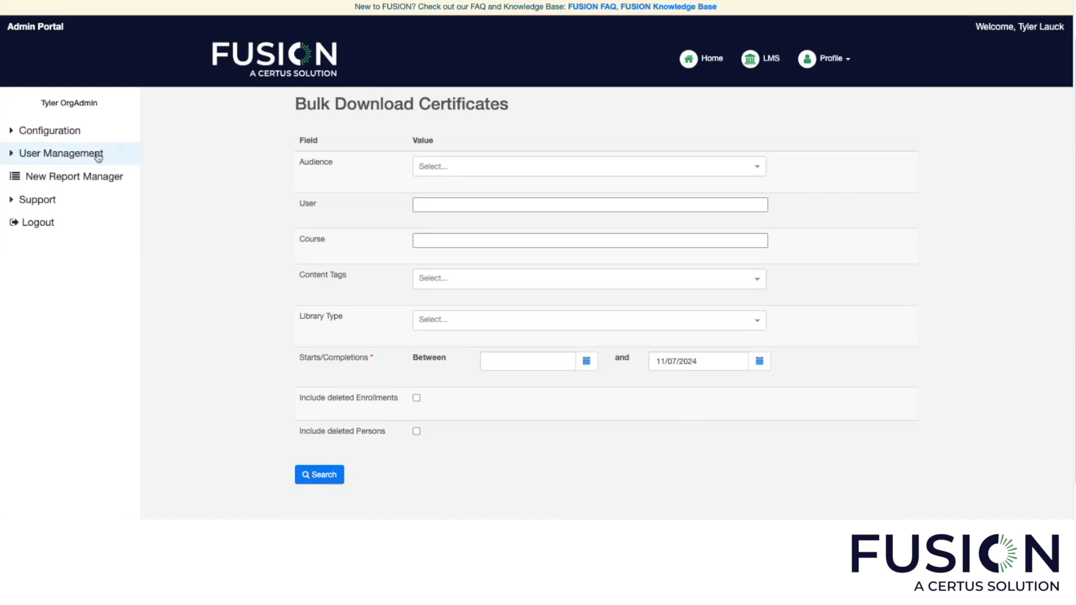
Step: Switch to the New Report Manager and open the Activity Detail Report and the Participant Status Report from the Activity category
{"action": "left_click", "coordinate": [77, 178]}
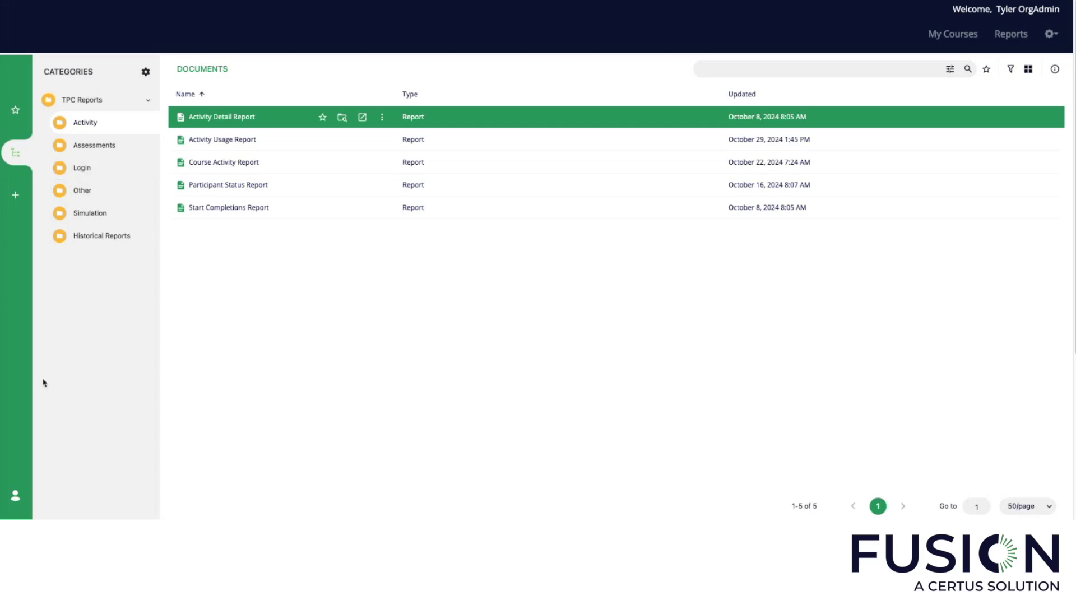
{"action": "left_click", "coordinate": [363, 118]}
{"action": "left_click", "coordinate": [363, 186]}
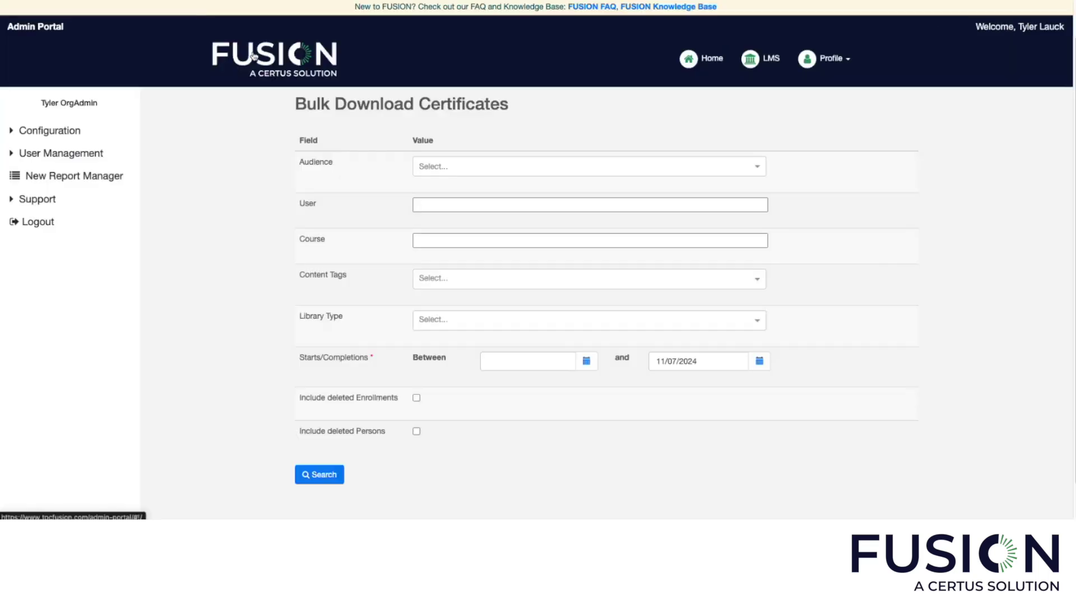
Step: Return to the admin portal's System Dashboard and open the support Knowledge Articles to view the FUSION Help topics
{"action": "left_click", "coordinate": [254, 56]}
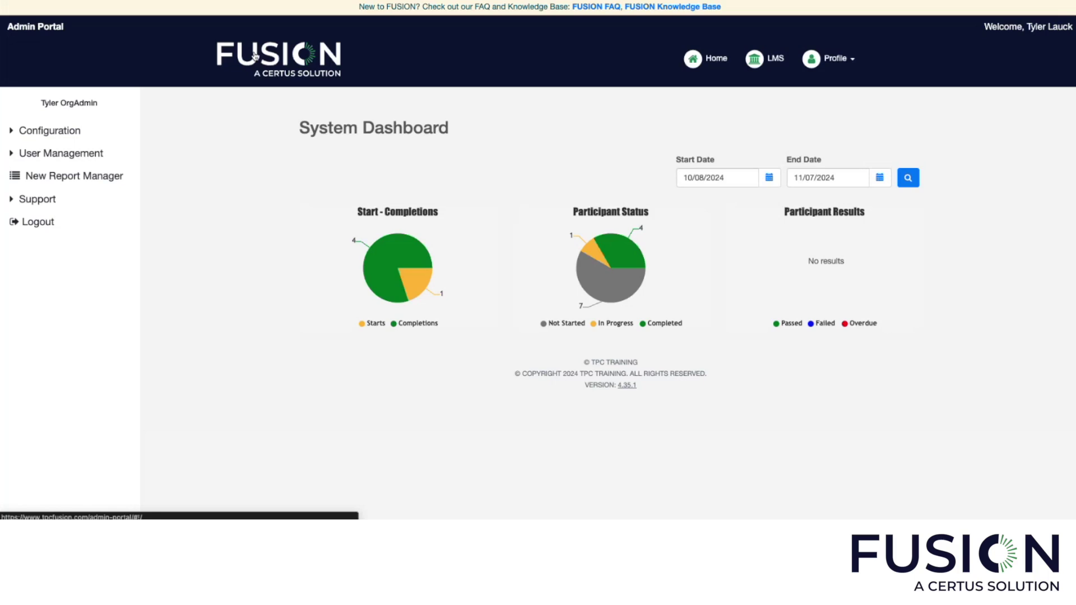
{"action": "left_click", "coordinate": [37, 198]}
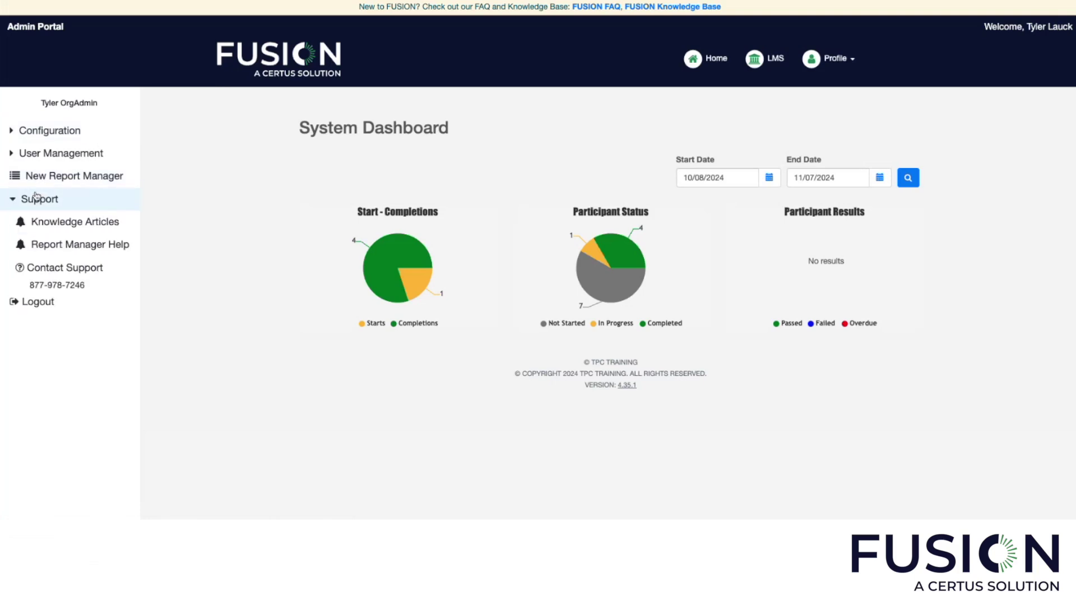
{"action": "left_click", "coordinate": [49, 221]}
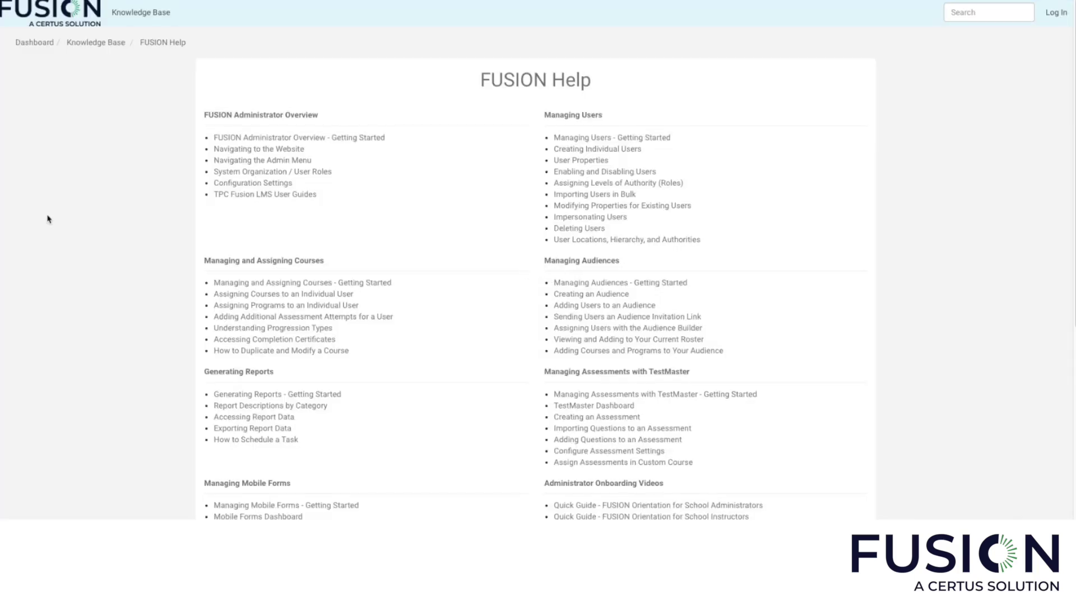